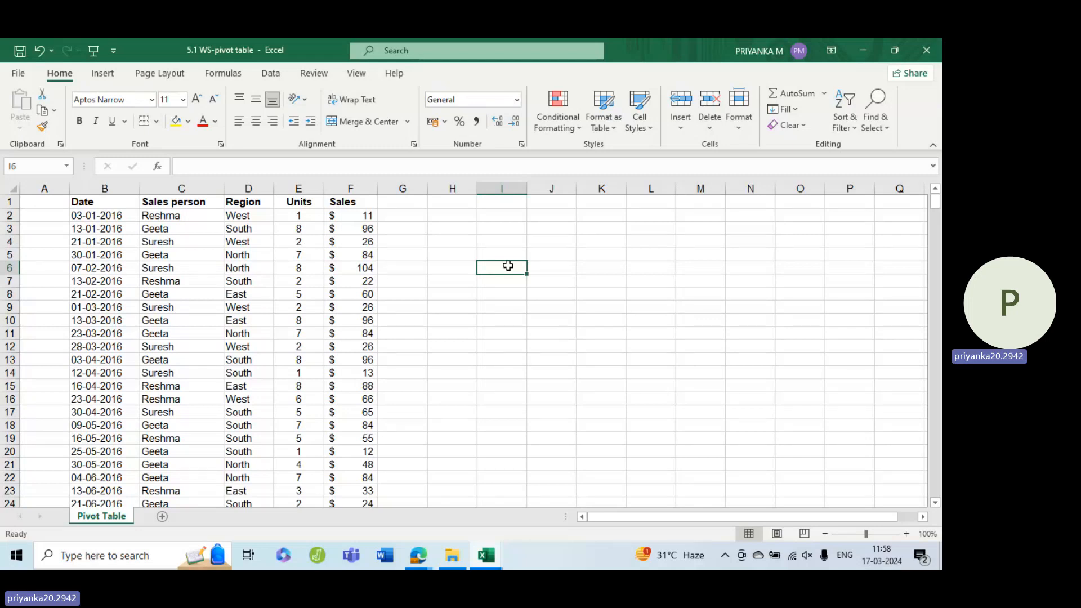
Enter PIVOT TABLE as a bold label in cell I6 and fit column I to its text.
{"action": "type", "text": "PI"}
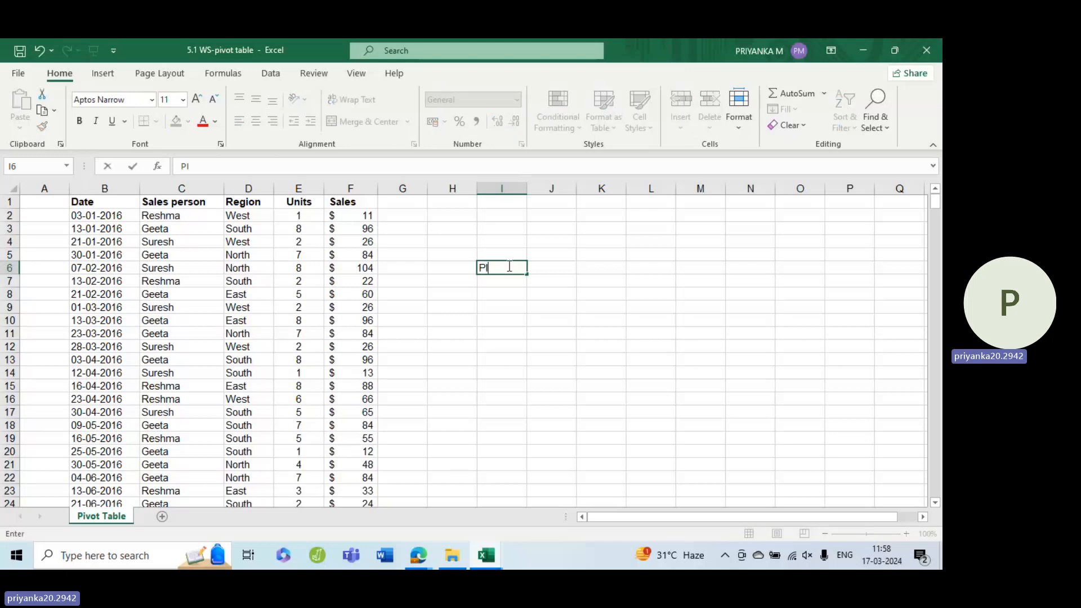
{"action": "type", "text": "VOT TABLE"}
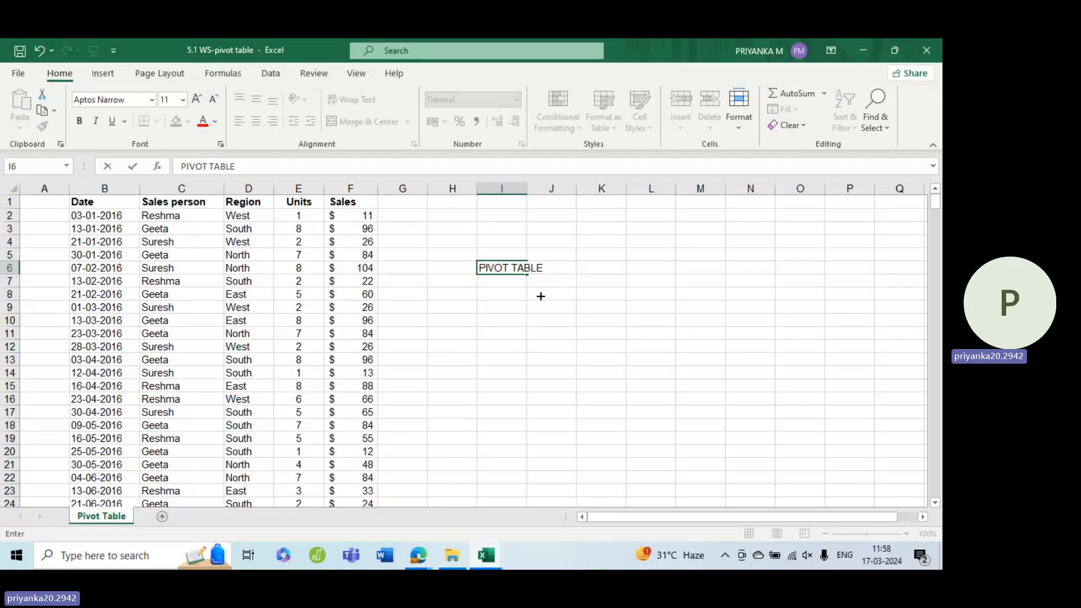
{"action": "left_click", "coordinate": [552, 425]}
{"action": "left_click", "coordinate": [503, 269]}
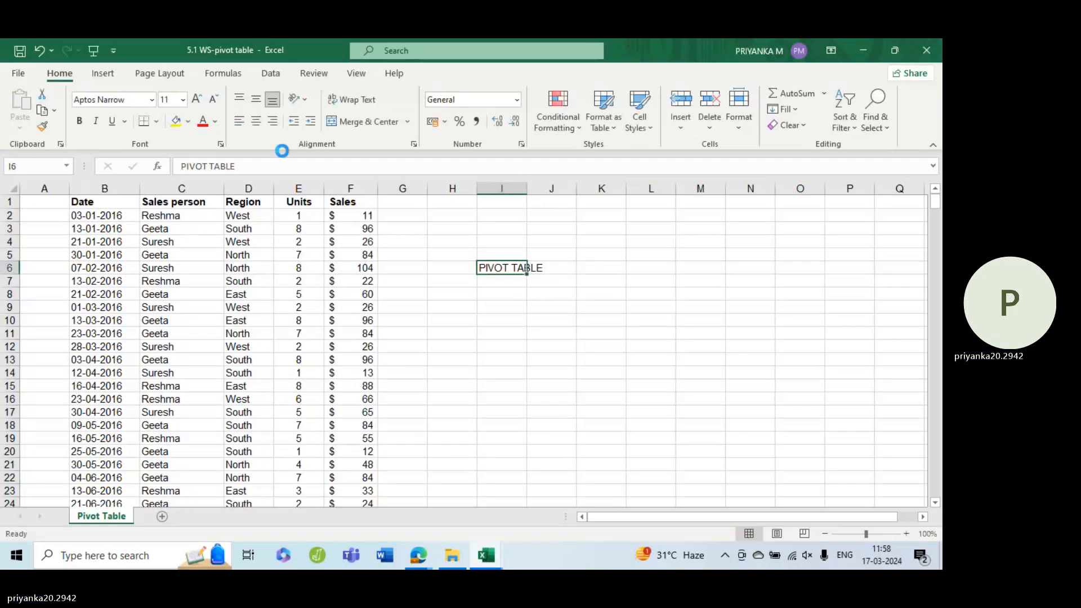
{"action": "key", "text": "ctrl+b"}
{"action": "left_click", "coordinate": [552, 308]}
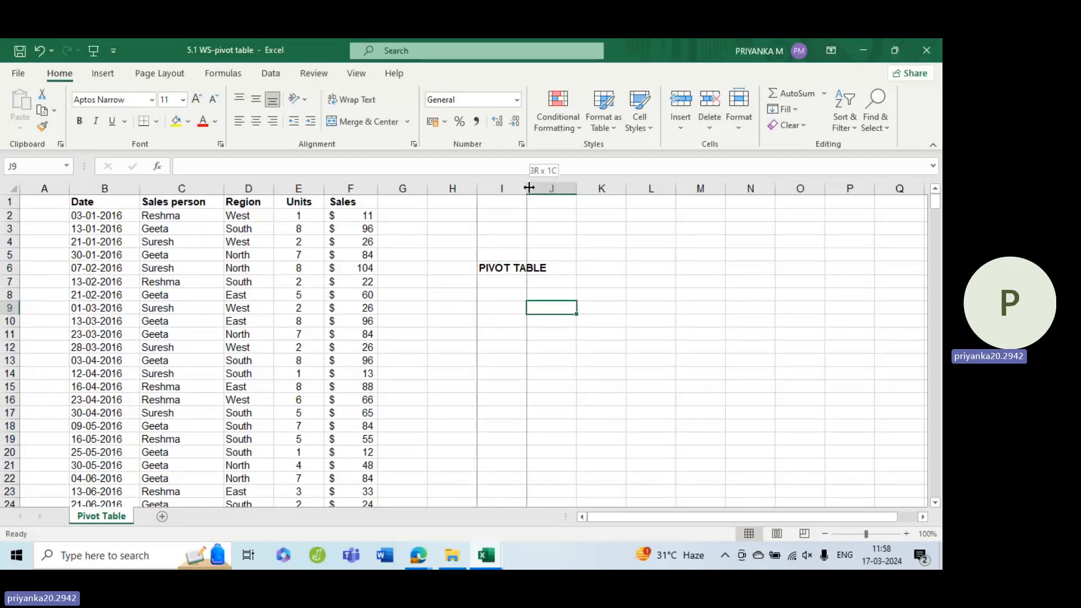
{"action": "double_click", "coordinate": [527, 188]}
{"action": "left_click", "coordinate": [553, 282]}
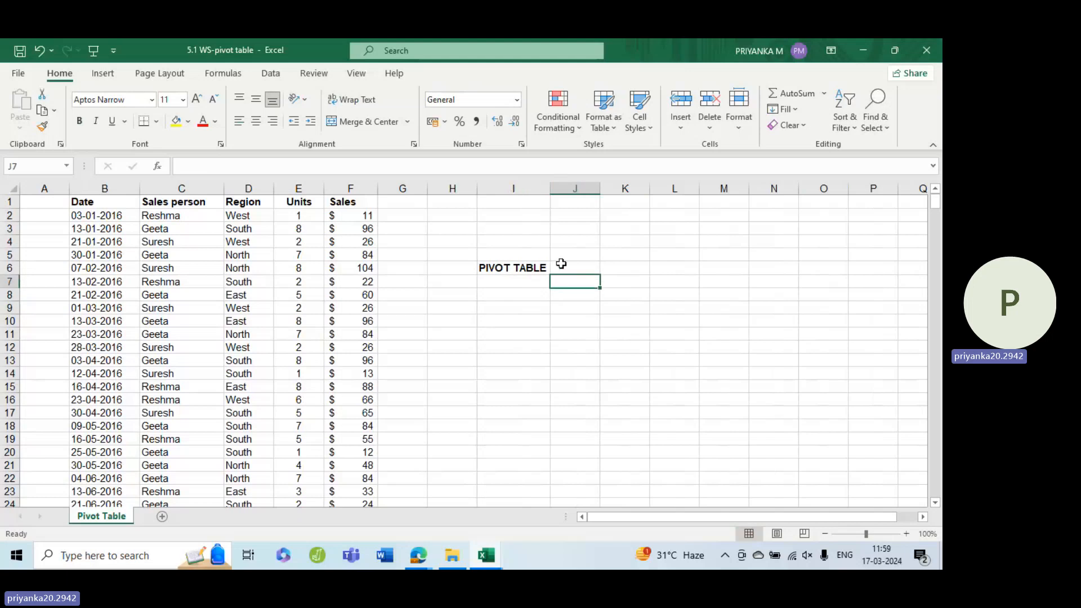
Enter SUMMARY TOOL in cell K6 and REPORTS in cell K7.
{"action": "left_click", "coordinate": [619, 264]}
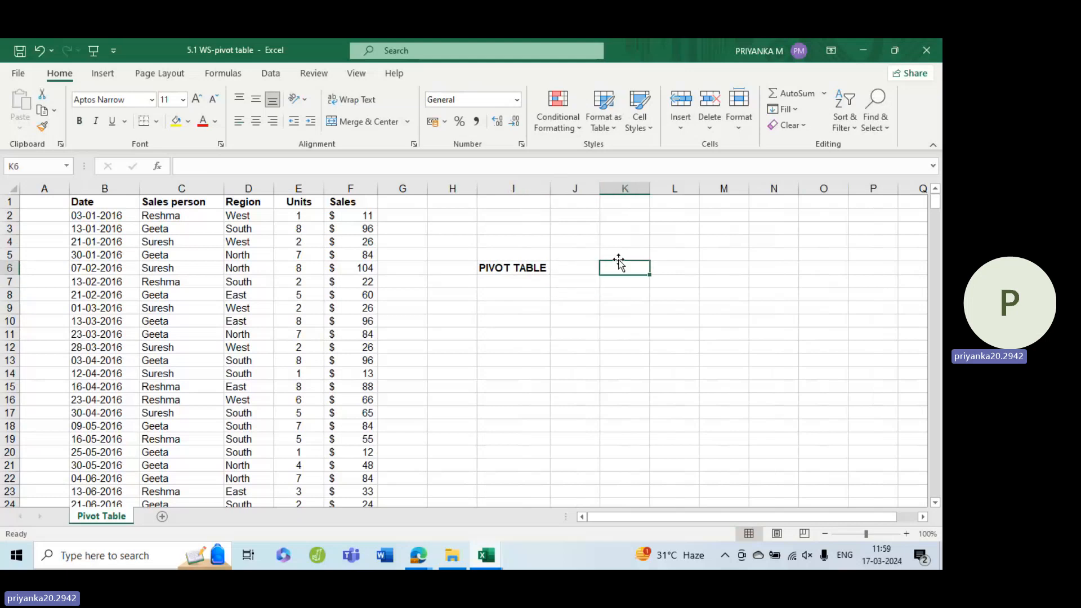
{"action": "double_click", "coordinate": [619, 263]}
{"action": "type", "text": "SUMMARY "}
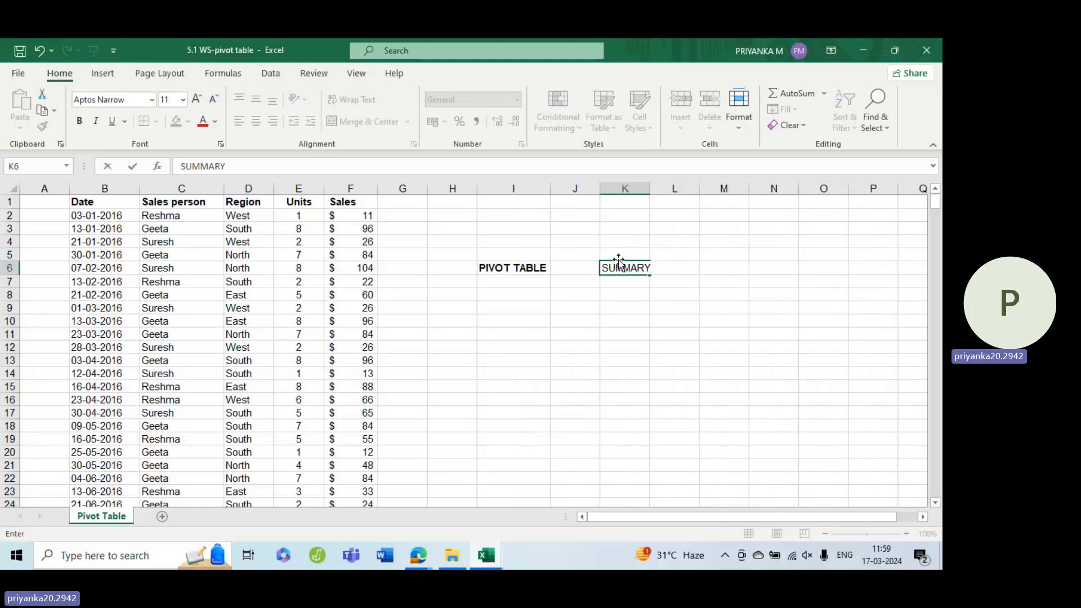
{"action": "type", "text": "TOOL"}
{"action": "key", "text": "Return"}
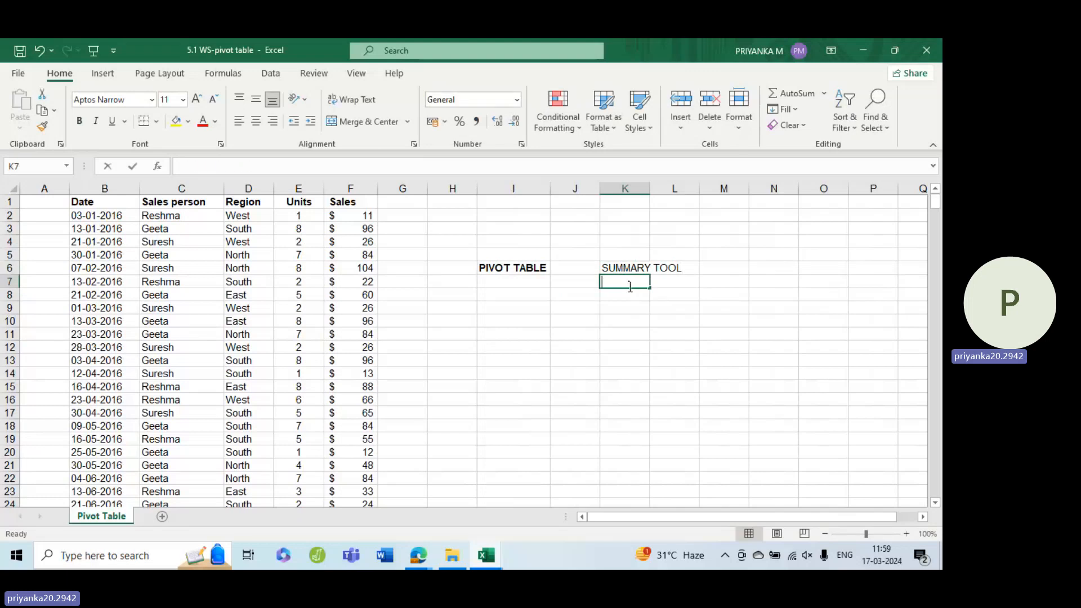
{"action": "type", "text": "REPORTS"}
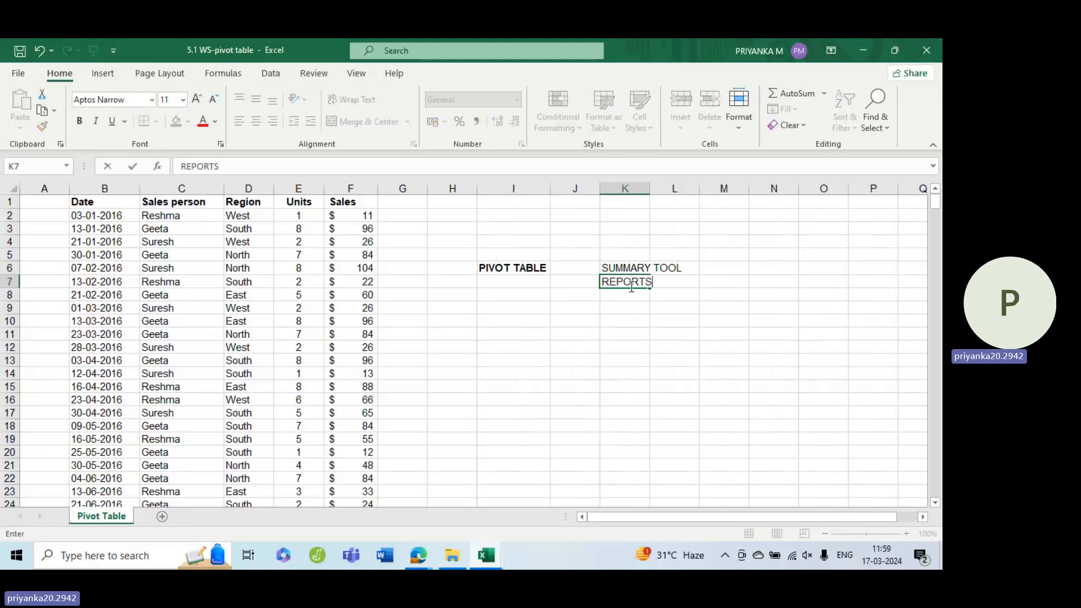
{"action": "left_click", "coordinate": [603, 343]}
Make the labels in K6 and K7 bold and fit column K to its text.
{"action": "left_click", "coordinate": [625, 270]}
{"action": "left_click_drag", "start_coordinate": [625, 278], "coordinate": [625, 283]}
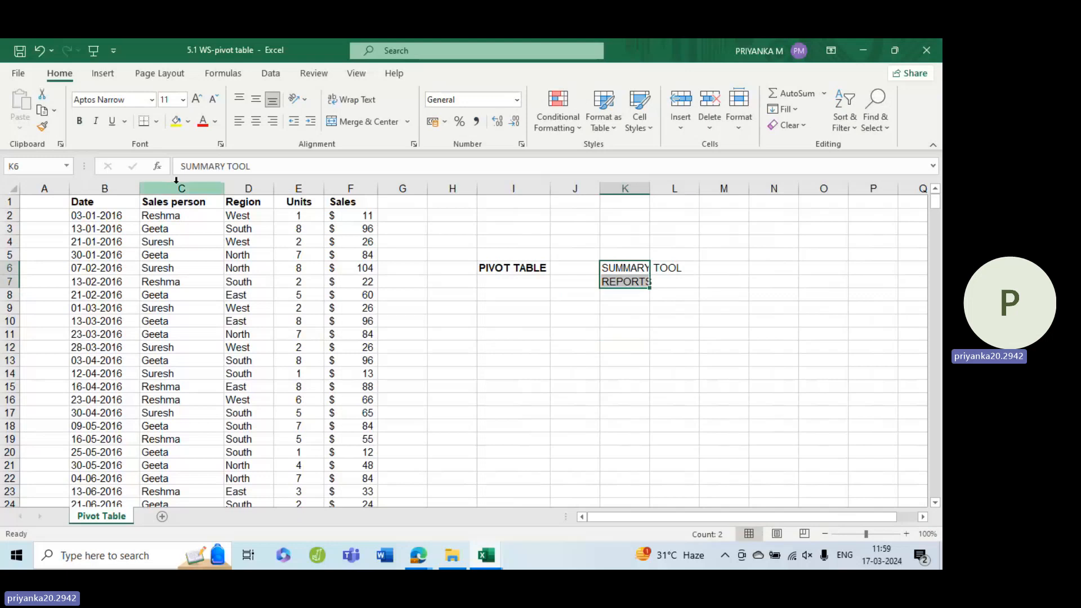
{"action": "key", "text": "ctrl+b"}
{"action": "left_click", "coordinate": [682, 284]}
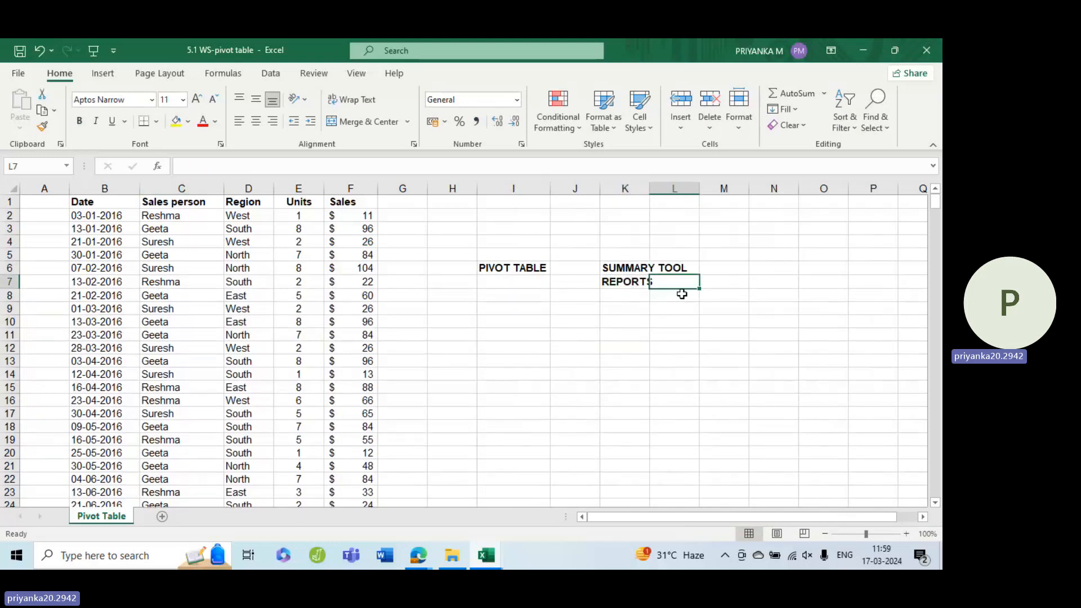
{"action": "double_click", "coordinate": [649, 188]}
{"action": "left_click", "coordinate": [690, 347]}
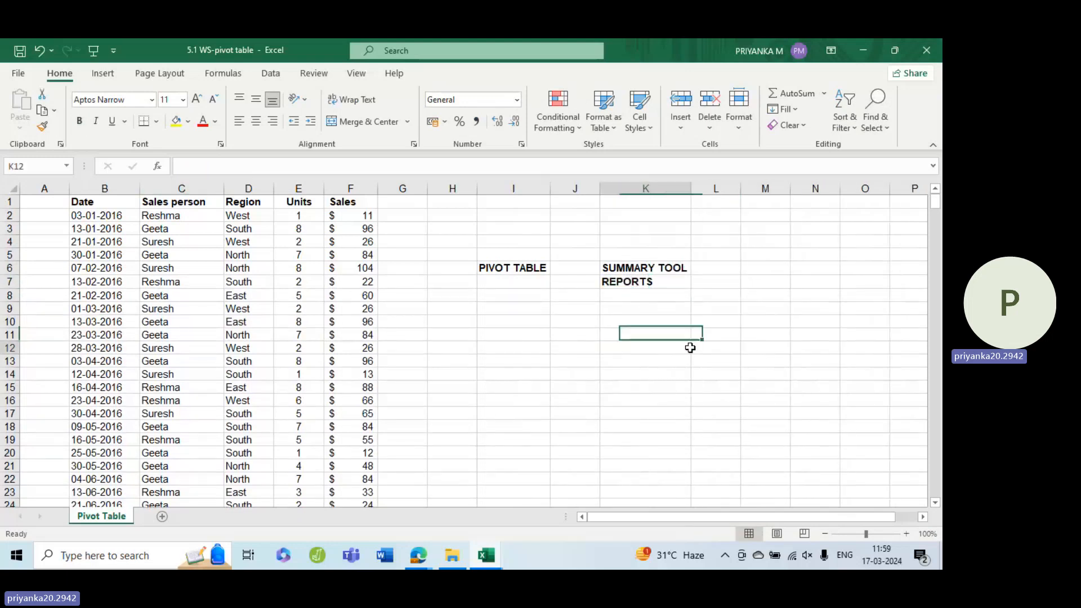
Review the Date, Sales person and Region columns of the sales data with the sheet at 120% zoom.
{"action": "left_click", "coordinate": [652, 283]}
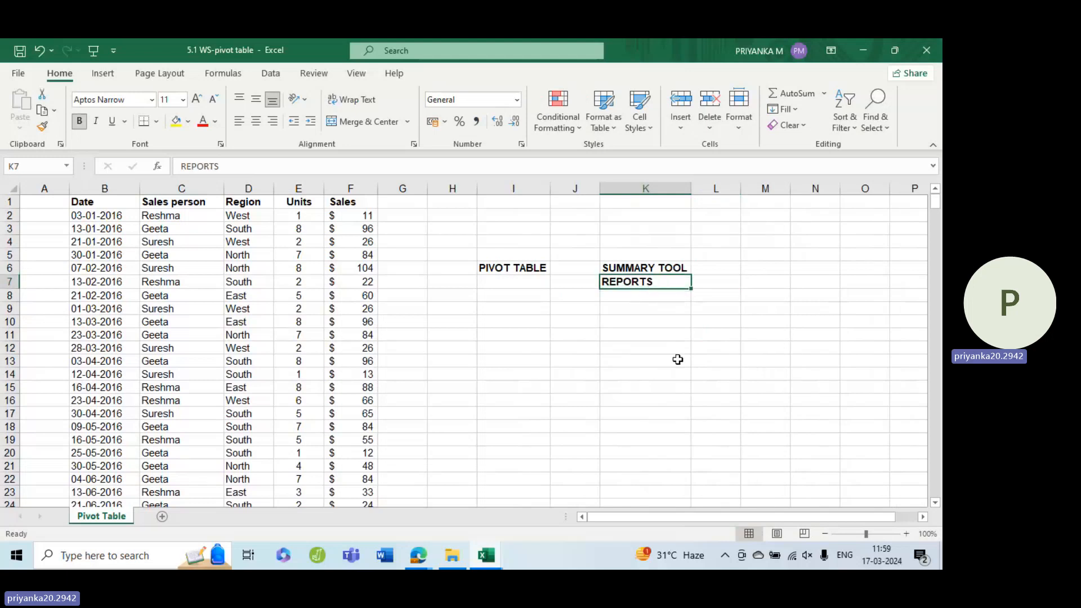
{"action": "left_click", "coordinate": [908, 533]}
{"action": "left_click", "coordinate": [908, 533]}
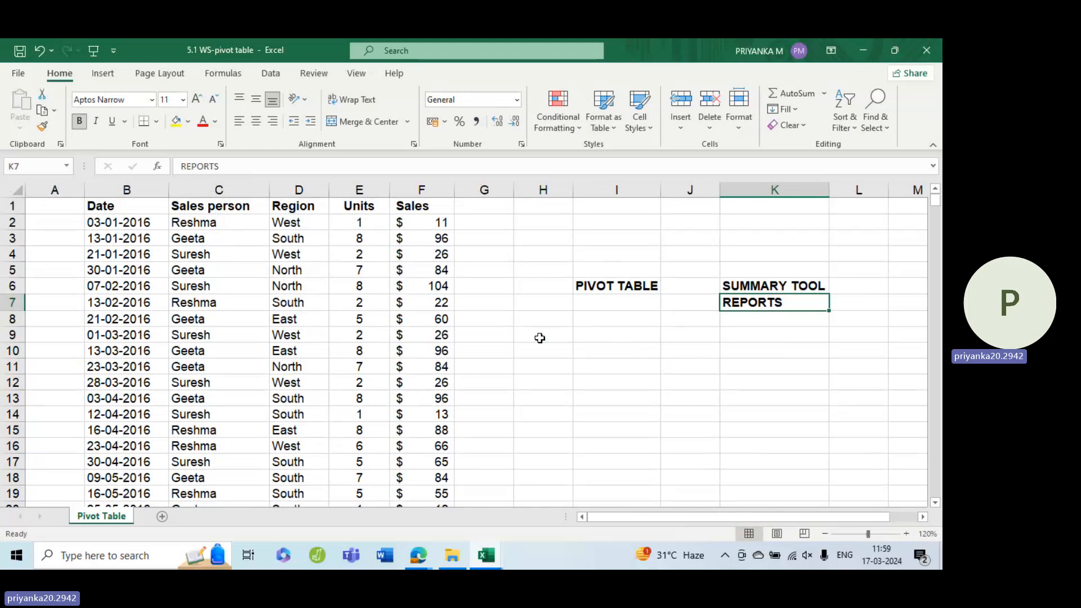
{"action": "left_click", "coordinate": [392, 270]}
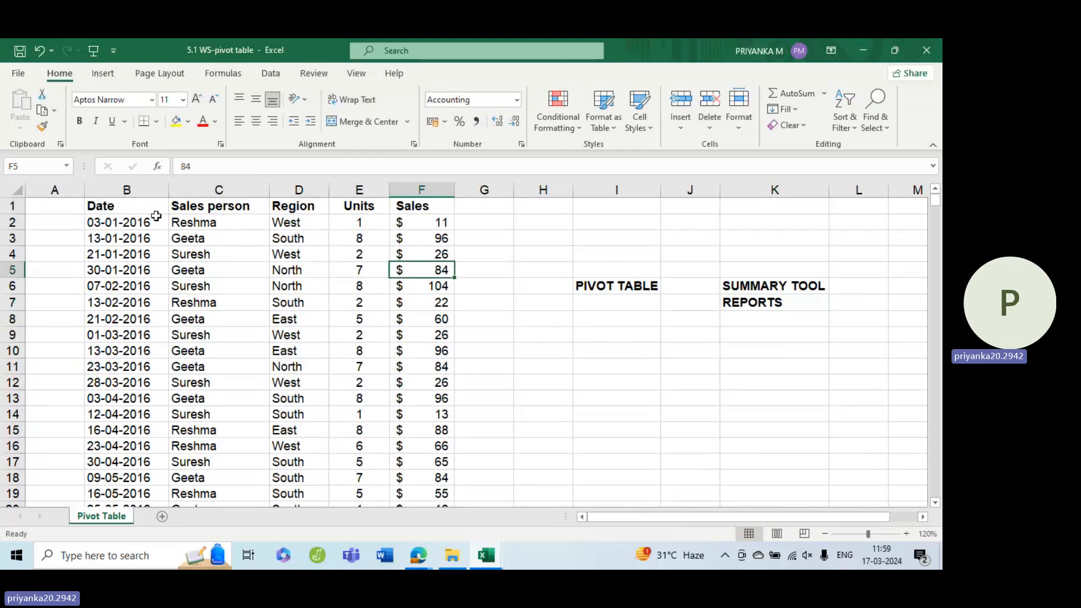
{"action": "left_click", "coordinate": [132, 209]}
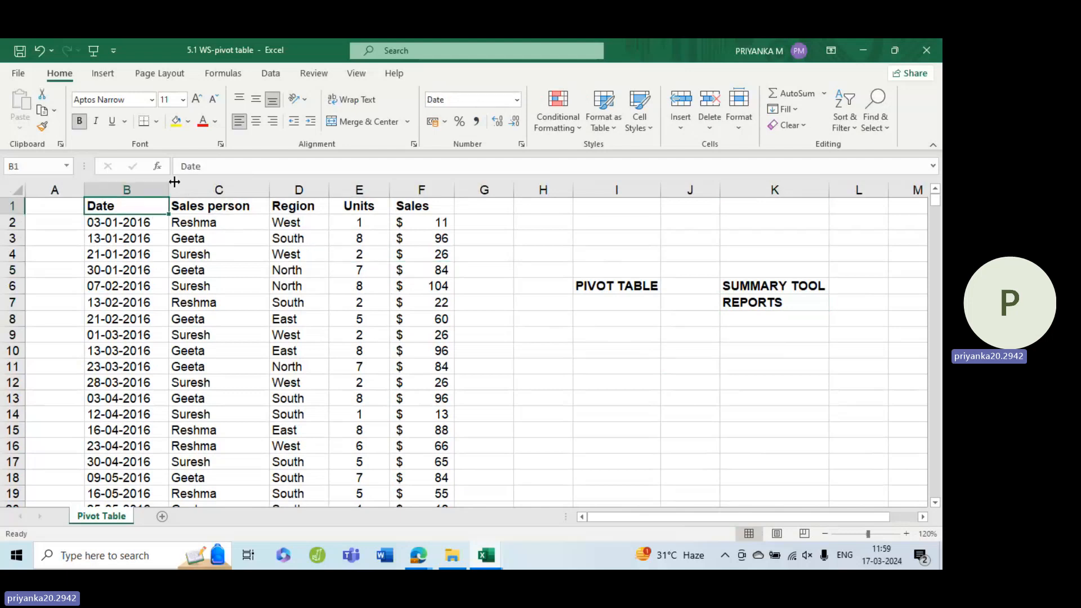
{"action": "left_click", "coordinate": [244, 204]}
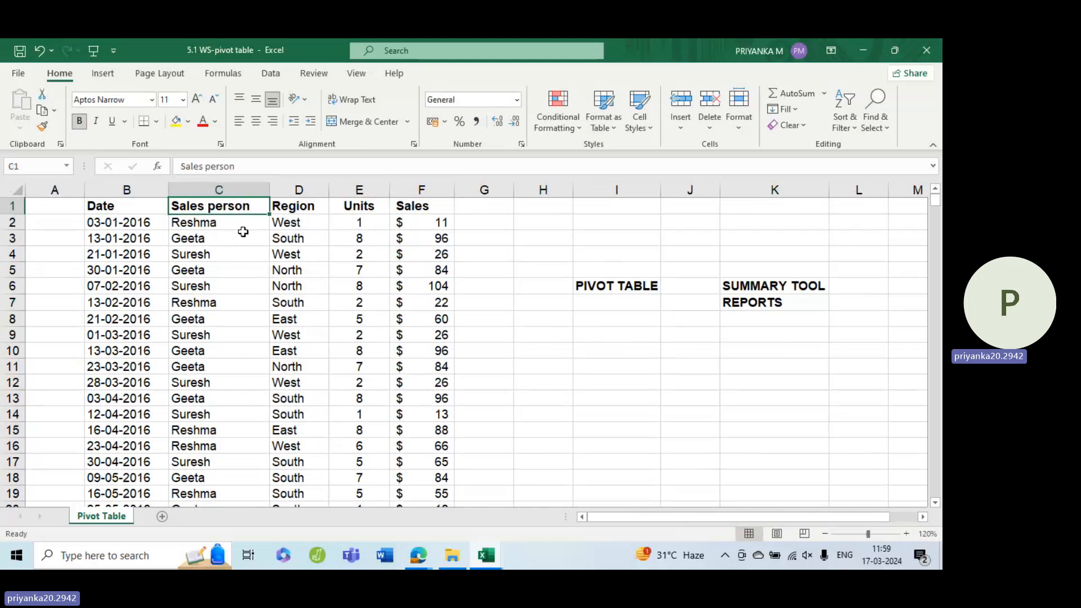
{"action": "left_click", "coordinate": [309, 204]}
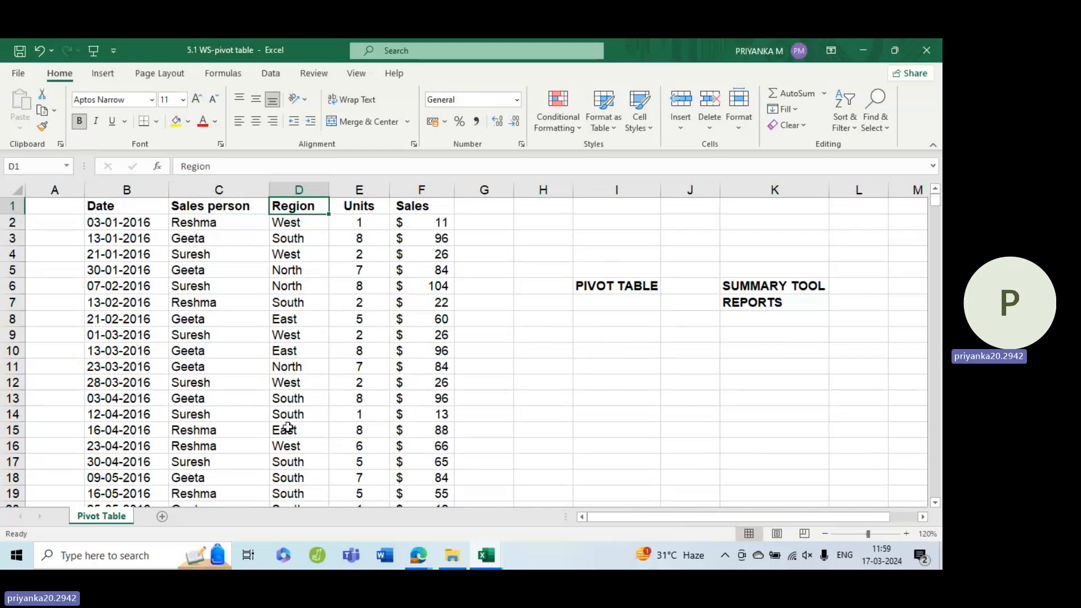
Change the Units header in cell E1 to "Units of TV" and fit column E to its text.
{"action": "left_click", "coordinate": [370, 203]}
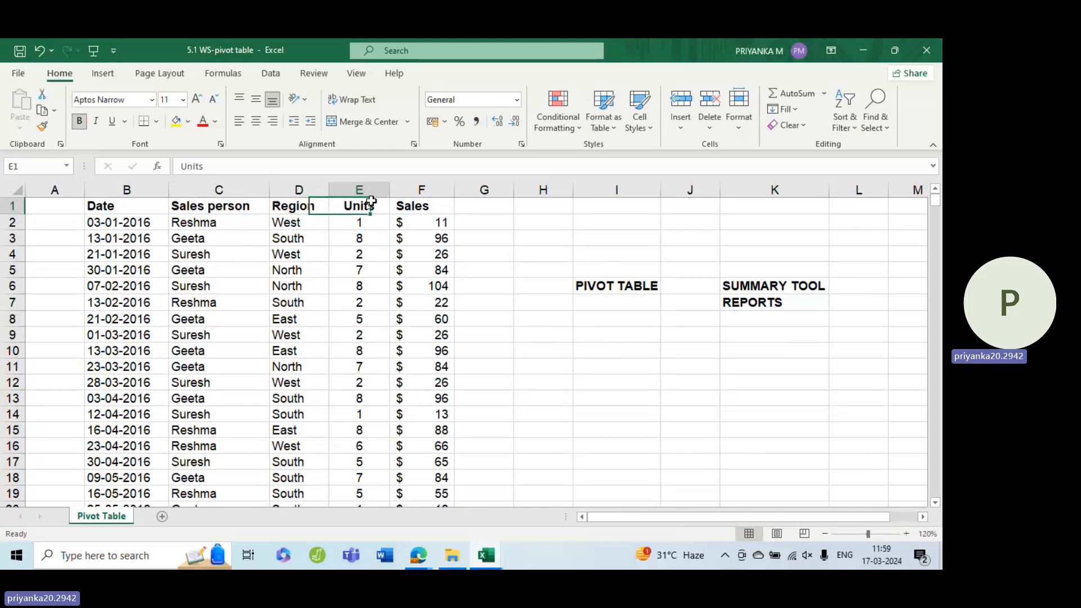
{"action": "double_click", "coordinate": [381, 205]}
{"action": "type", "text": "Of"}
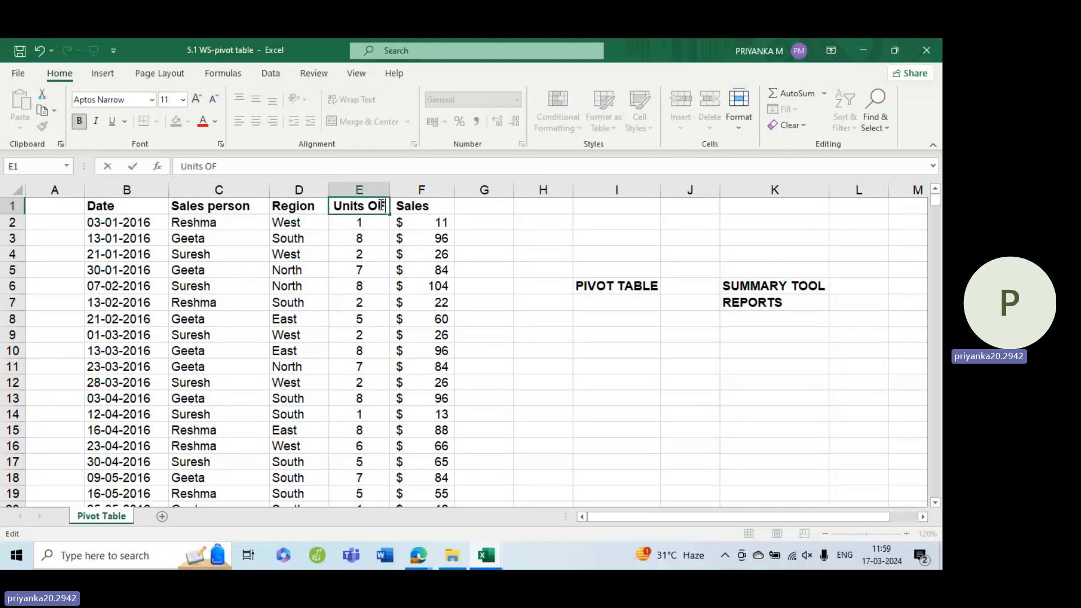
{"action": "key", "text": "BackSpace"}
{"action": "key", "text": "BackSpace"}
{"action": "type", "text": "of TV"}
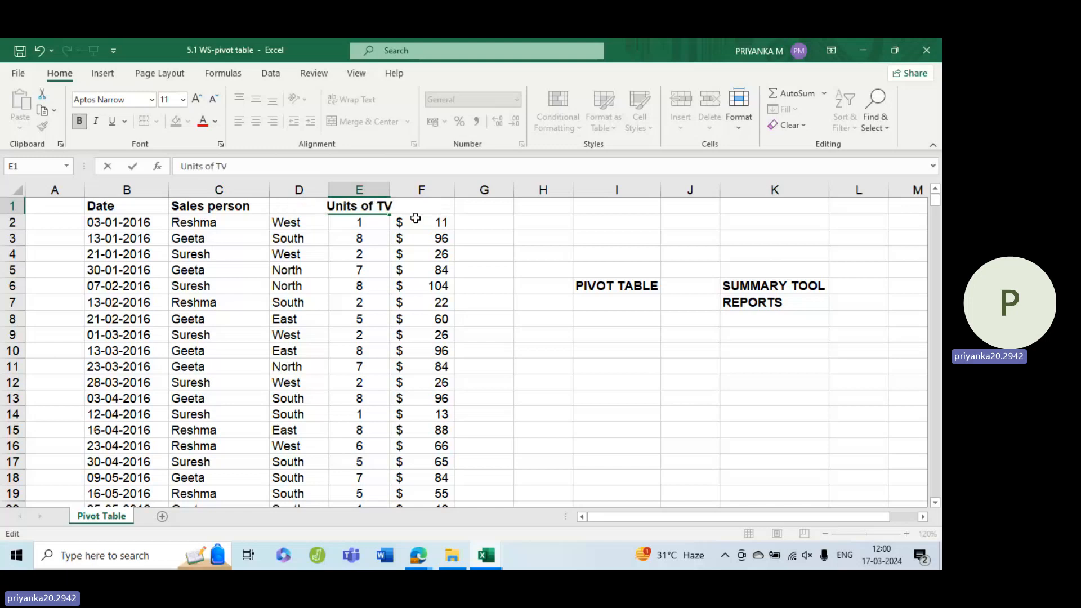
{"action": "left_click", "coordinate": [428, 254]}
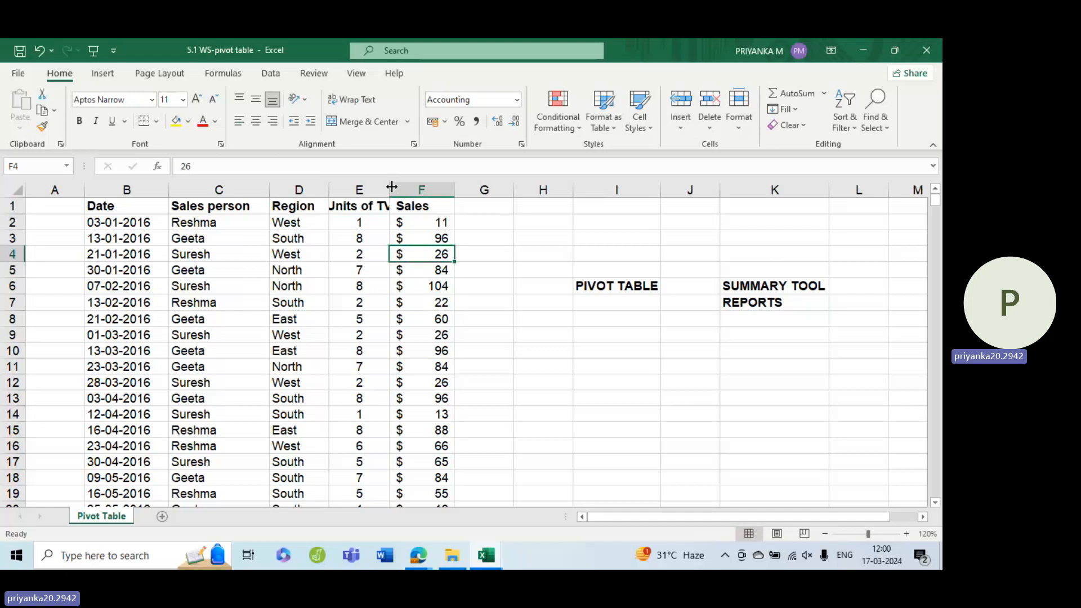
{"action": "double_click", "coordinate": [390, 191]}
Delete the PIVOT TABLE, SUMMARY TOOL and REPORTS labels beside the sales data.
{"action": "left_click", "coordinate": [450, 203]}
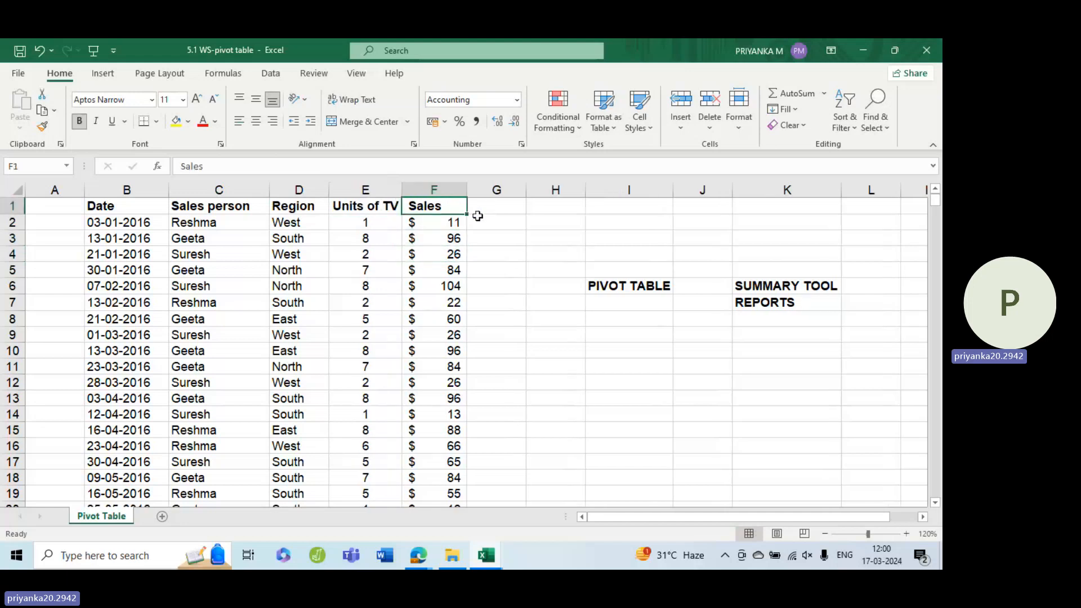
{"action": "scroll", "coordinate": [468, 337], "scroll_direction": "down", "scroll_amount": 4}
{"action": "scroll", "coordinate": [468, 338], "scroll_direction": "up", "scroll_amount": 4}
{"action": "left_click_drag", "start_coordinate": [620, 286], "coordinate": [782, 345]}
{"action": "key", "text": "Delete"}
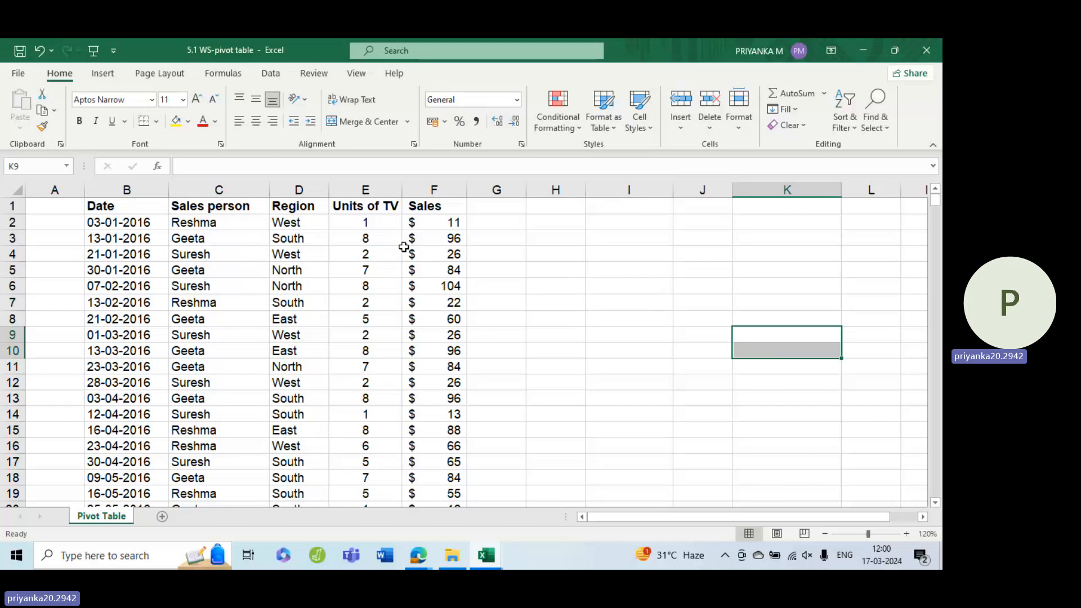
Look through the 2016 and 2017 sales records to see how far the data extends.
{"action": "scroll", "coordinate": [403, 246], "scroll_direction": "down", "scroll_amount": 20}
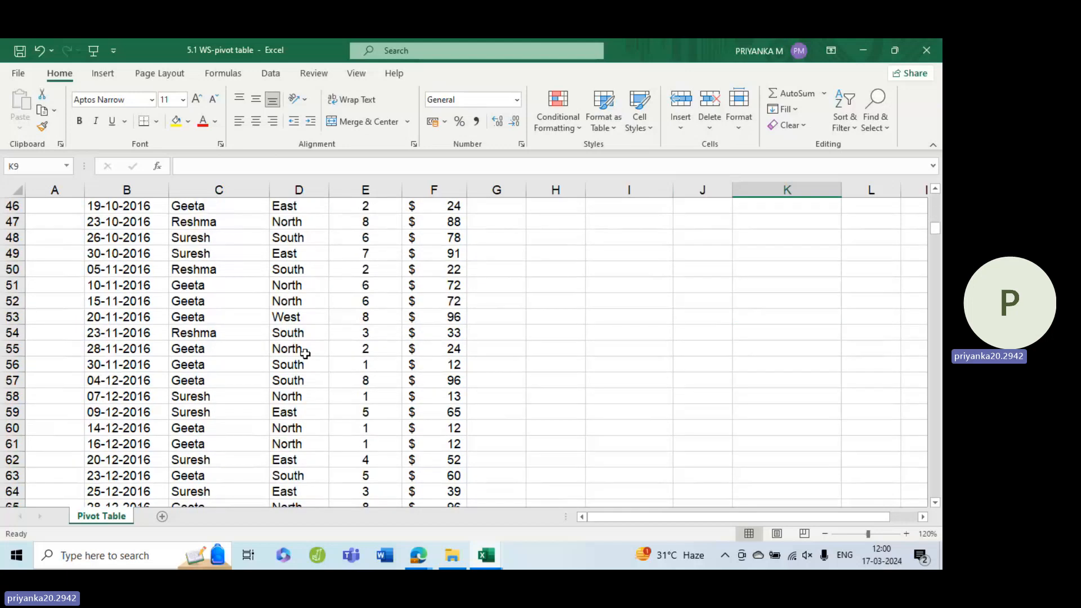
{"action": "scroll", "coordinate": [308, 351], "scroll_direction": "down", "scroll_amount": 20}
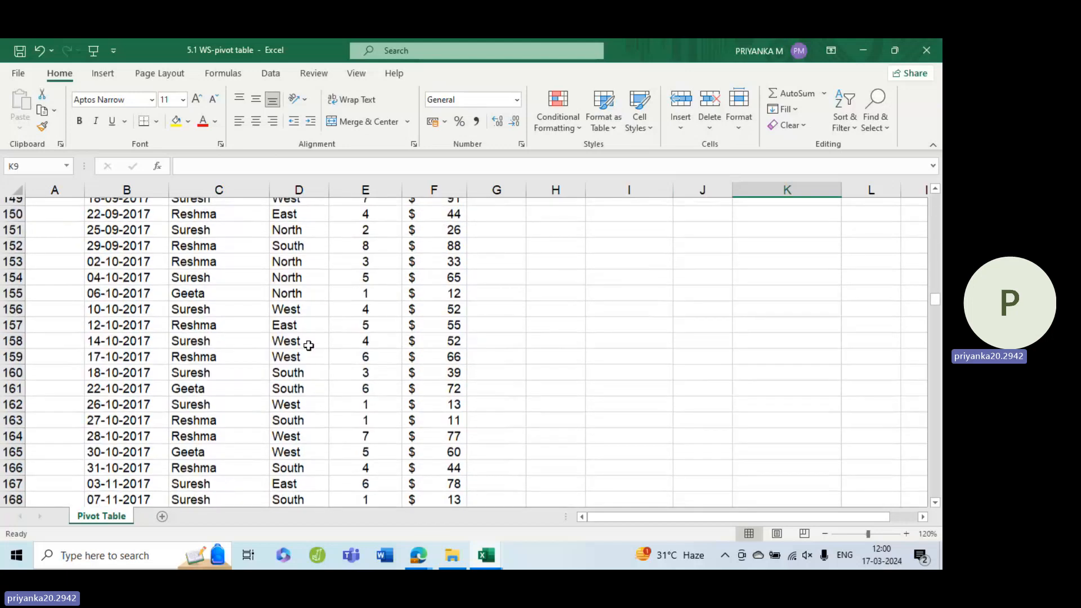
{"action": "scroll", "coordinate": [309, 345], "scroll_direction": "up", "scroll_amount": 20}
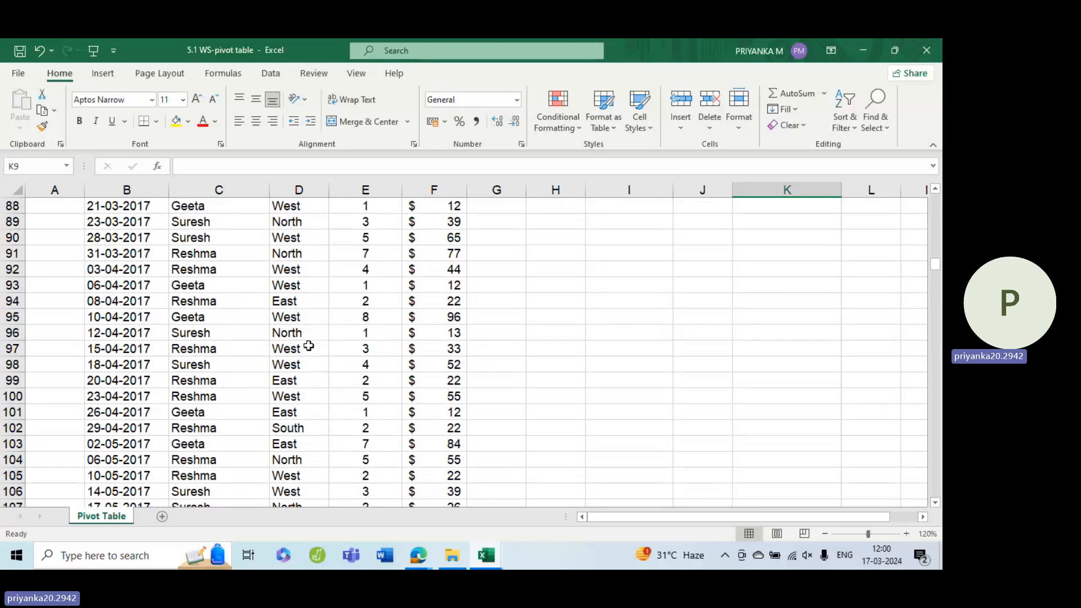
{"action": "left_click", "coordinate": [735, 287]}
{"action": "left_click", "coordinate": [415, 286]}
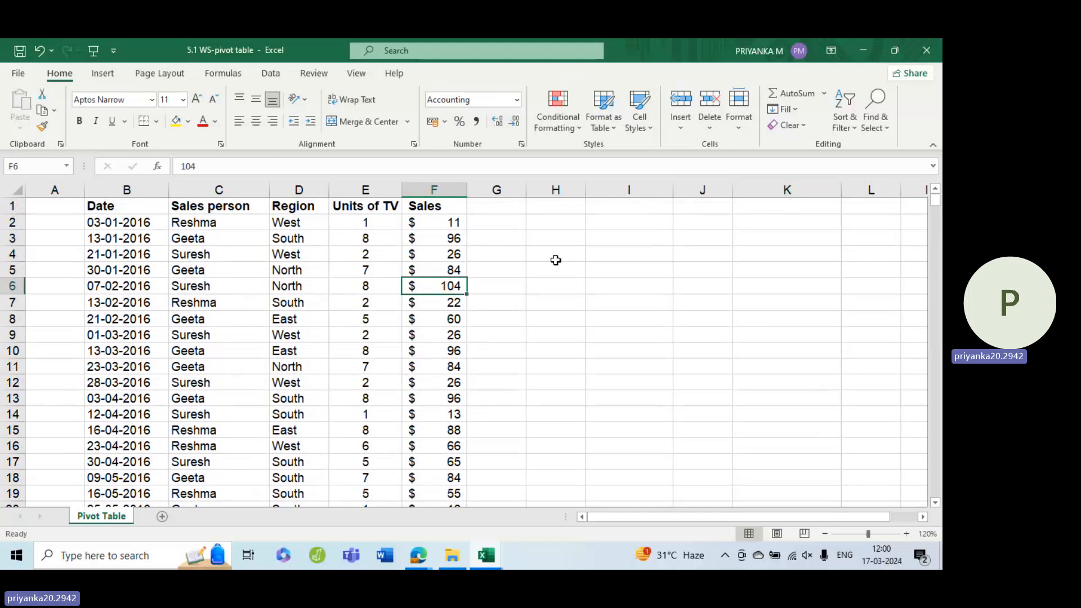
Enter the note "1. Convert data into a table" in cell I4.
{"action": "left_click", "coordinate": [603, 243]}
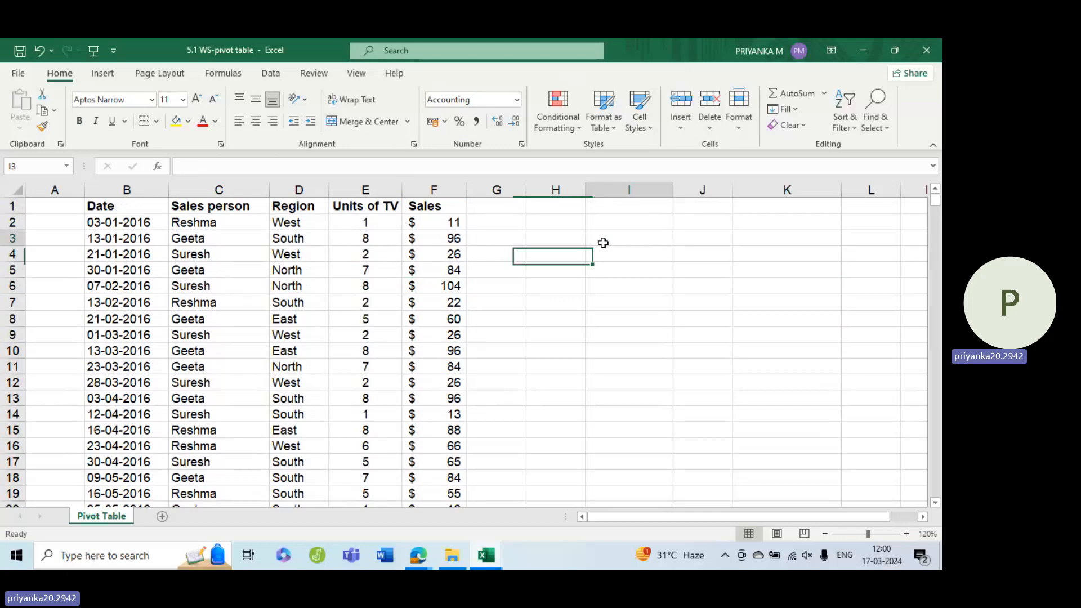
{"action": "left_click", "coordinate": [601, 248]}
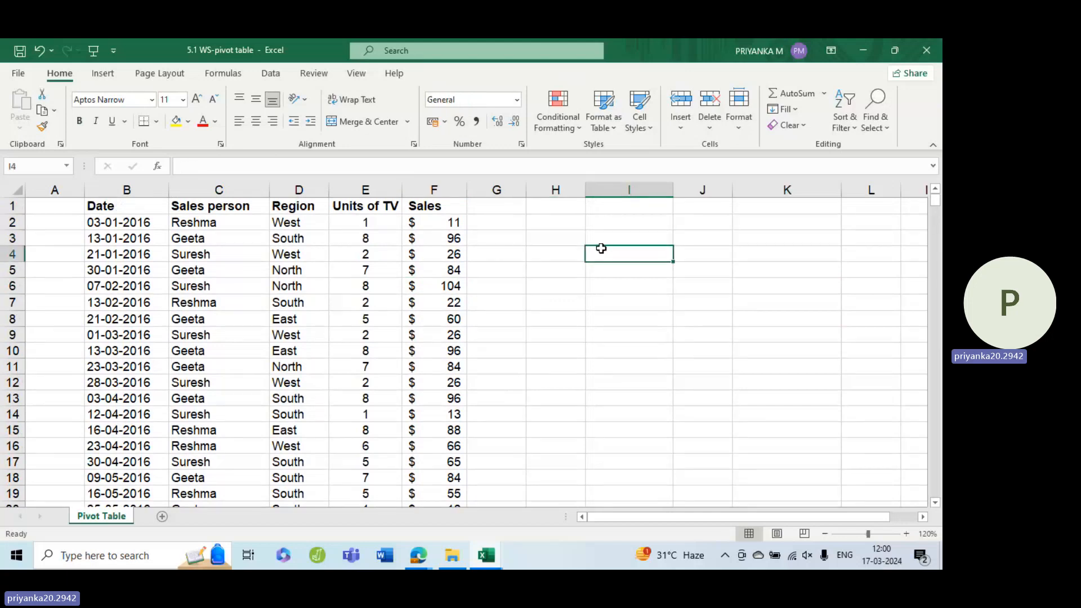
{"action": "type", "text": "1. Co"}
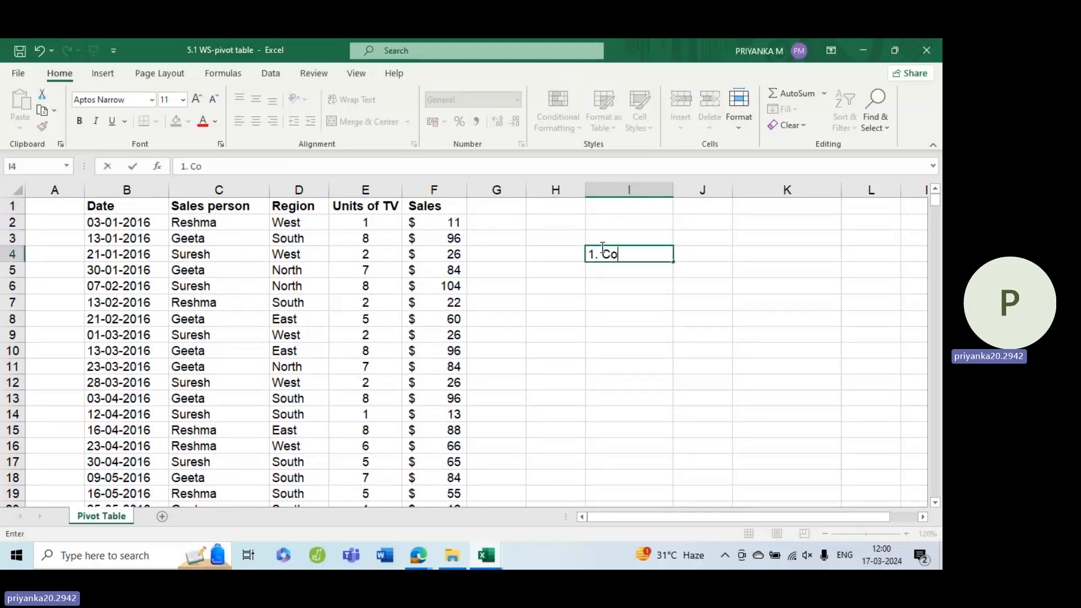
{"action": "type", "text": "nvert data "}
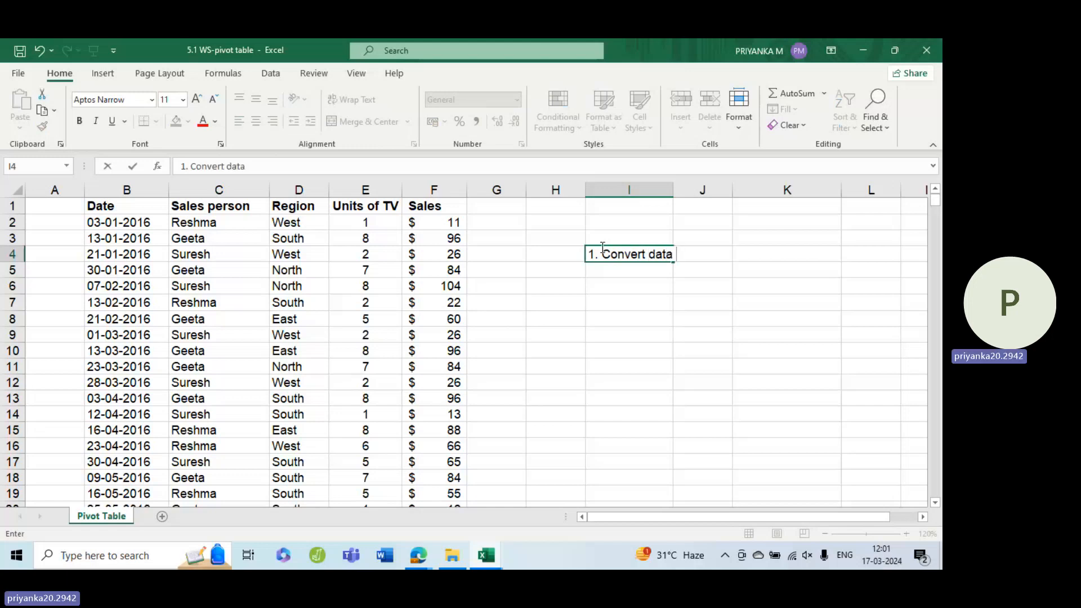
{"action": "type", "text": "into a table"}
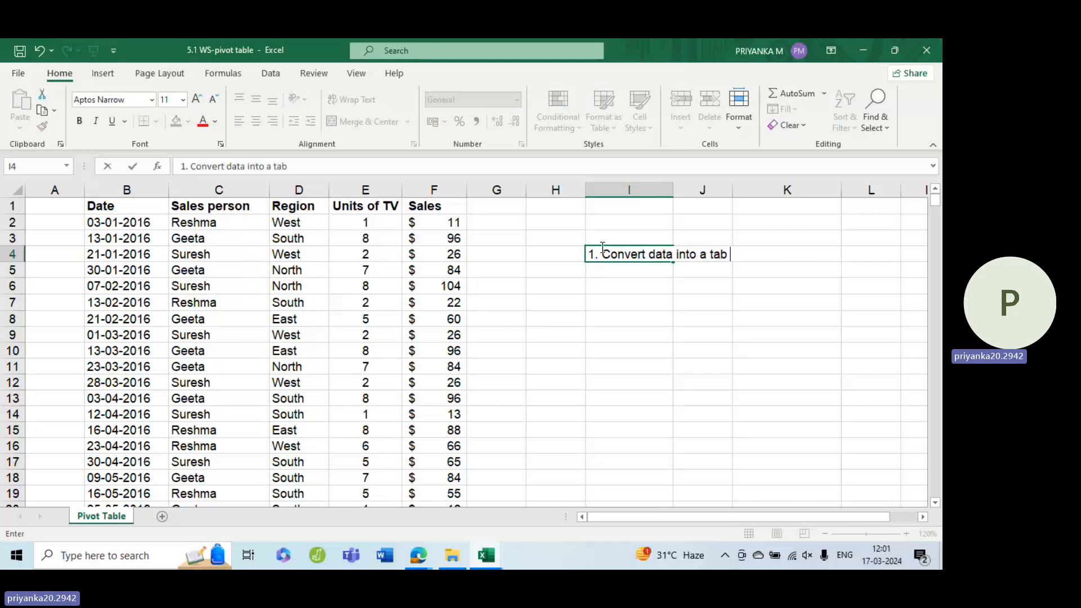
{"action": "left_click", "coordinate": [596, 297]}
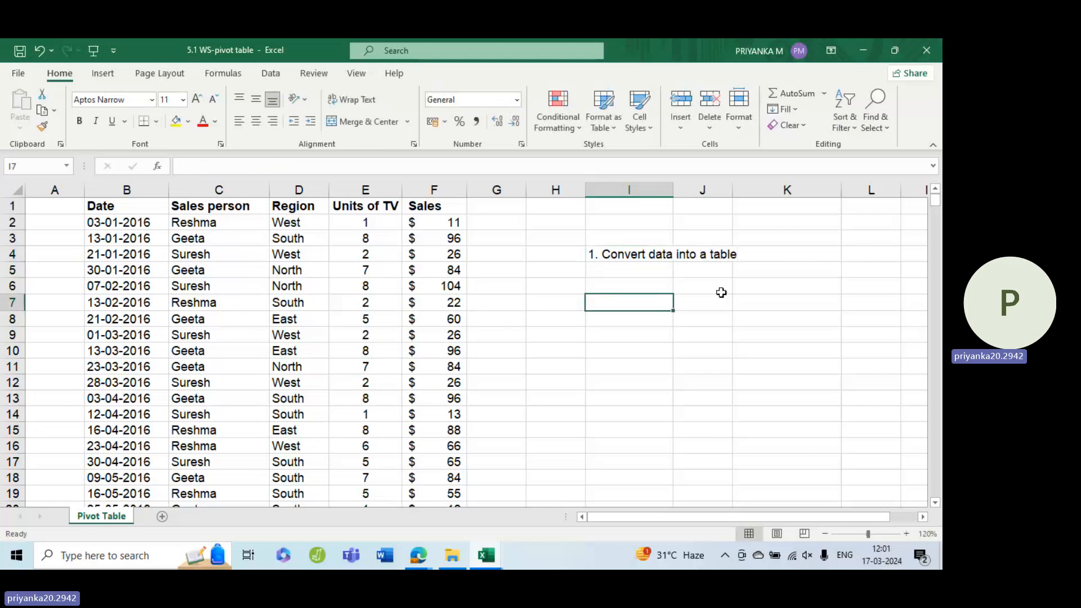
{"action": "left_click", "coordinate": [631, 254]}
{"action": "left_click", "coordinate": [906, 534]}
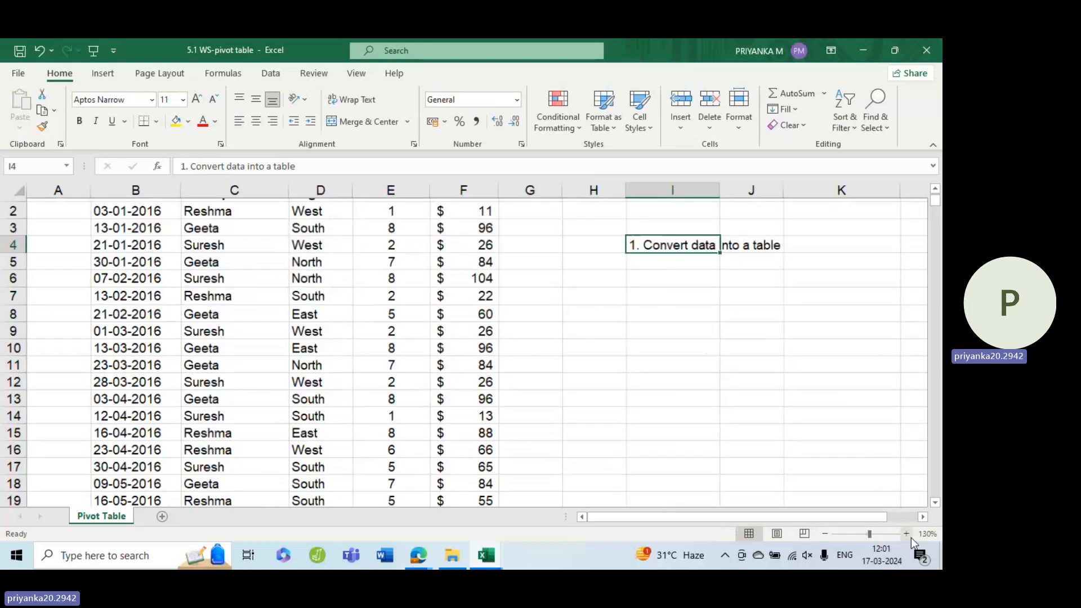
{"action": "scroll", "coordinate": [721, 296], "scroll_direction": "up", "scroll_amount": 1}
{"action": "left_click", "coordinate": [717, 282]}
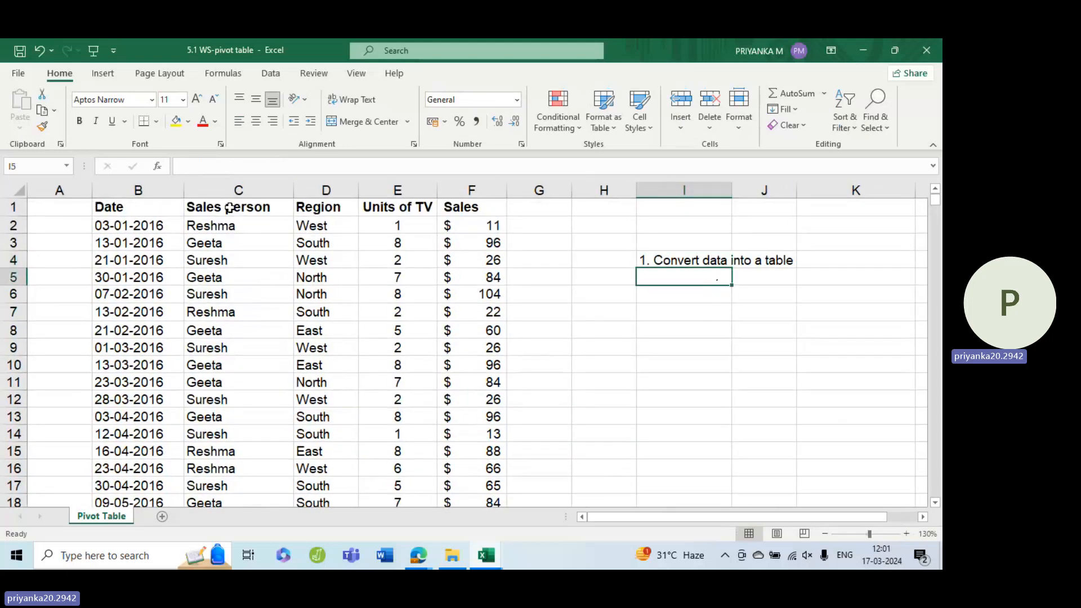
{"action": "left_click_drag", "start_coordinate": [113, 207], "coordinate": [453, 204]}
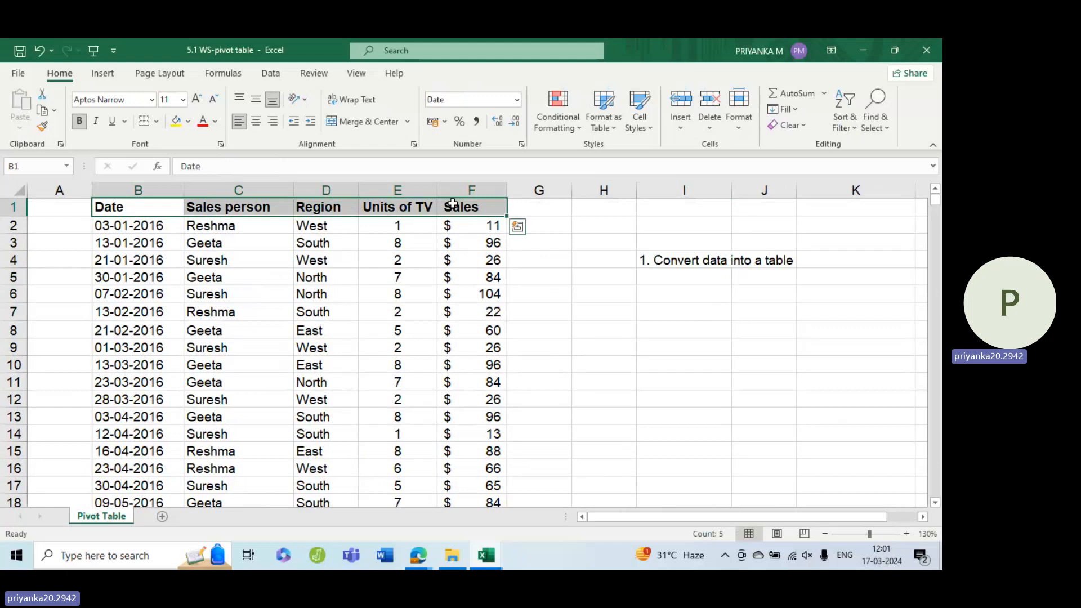
{"action": "left_click", "coordinate": [387, 254]}
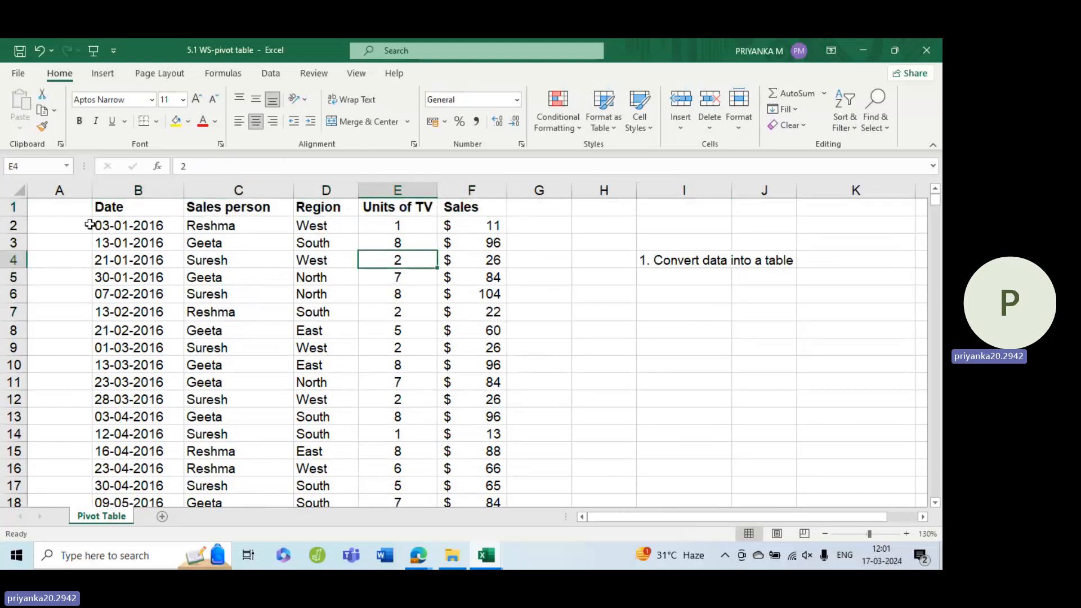
Convert the whole sales data range B1:F453 into a table with headers.
{"action": "left_click", "coordinate": [145, 207]}
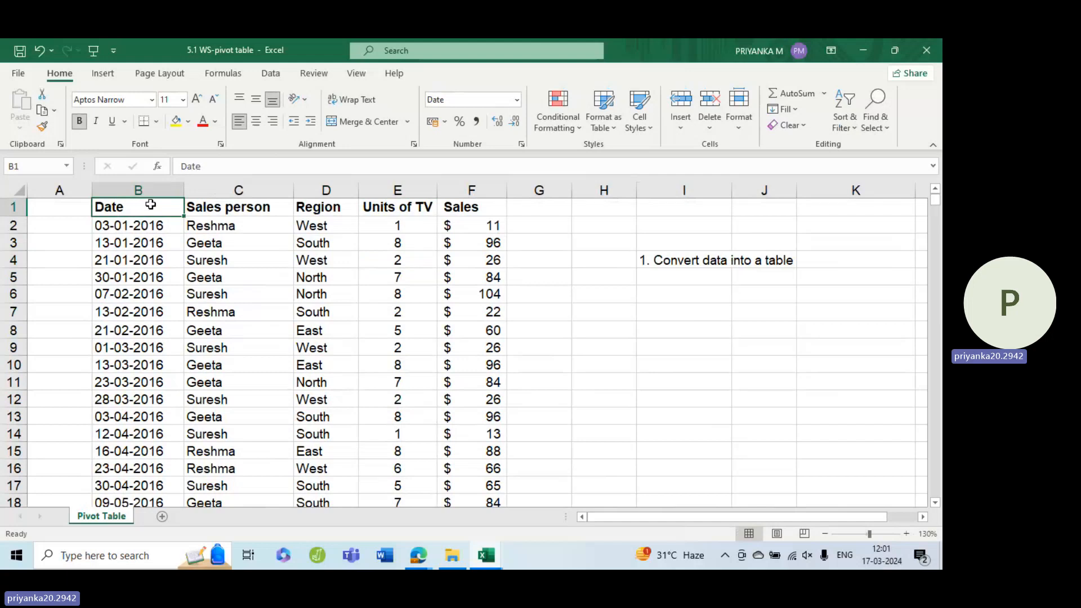
{"action": "key", "text": "ctrl+shift+Right"}
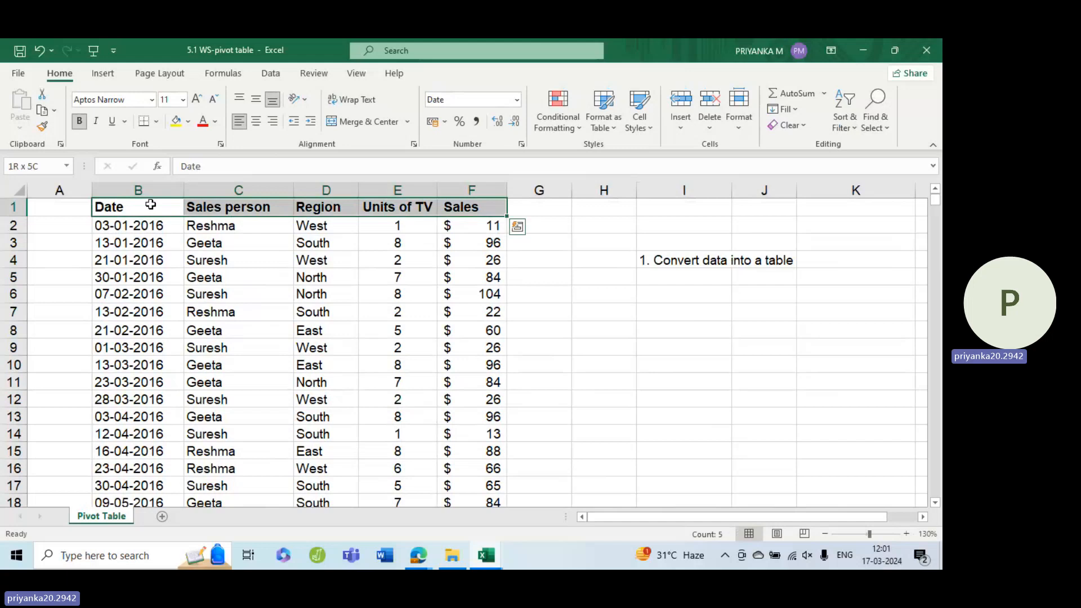
{"action": "key", "text": "ctrl+shift+Down"}
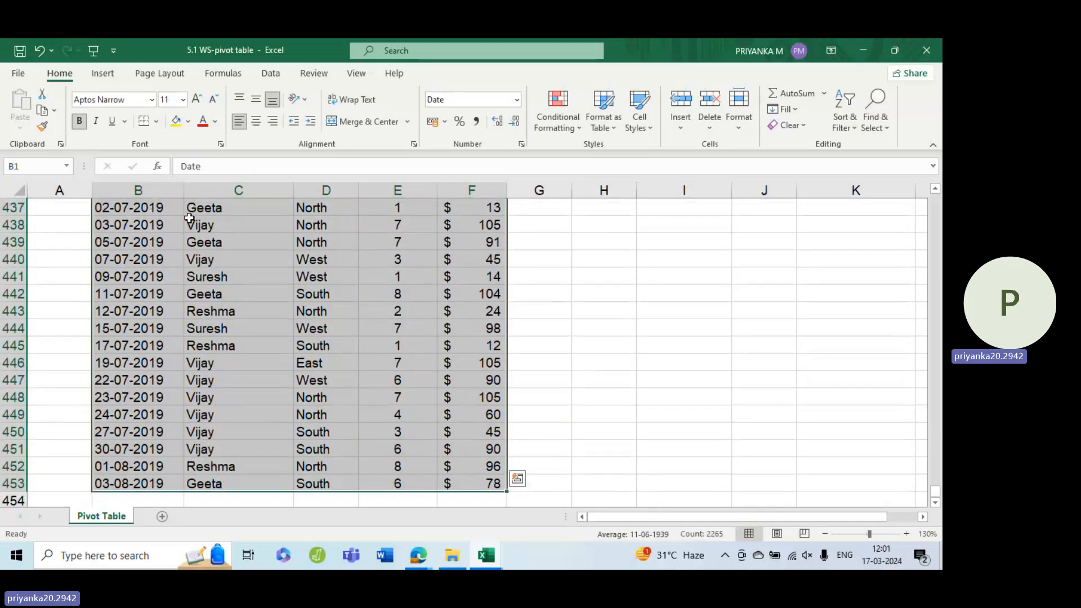
{"action": "scroll", "coordinate": [315, 315], "scroll_direction": "up", "scroll_amount": 5}
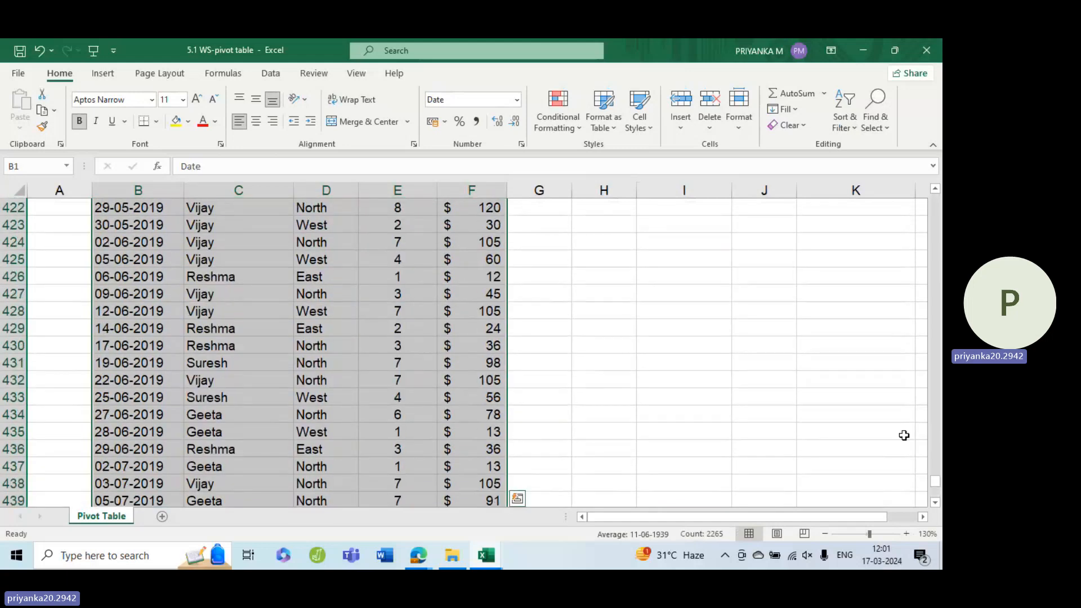
{"action": "left_click_drag", "start_coordinate": [935, 483], "coordinate": [936, 200]}
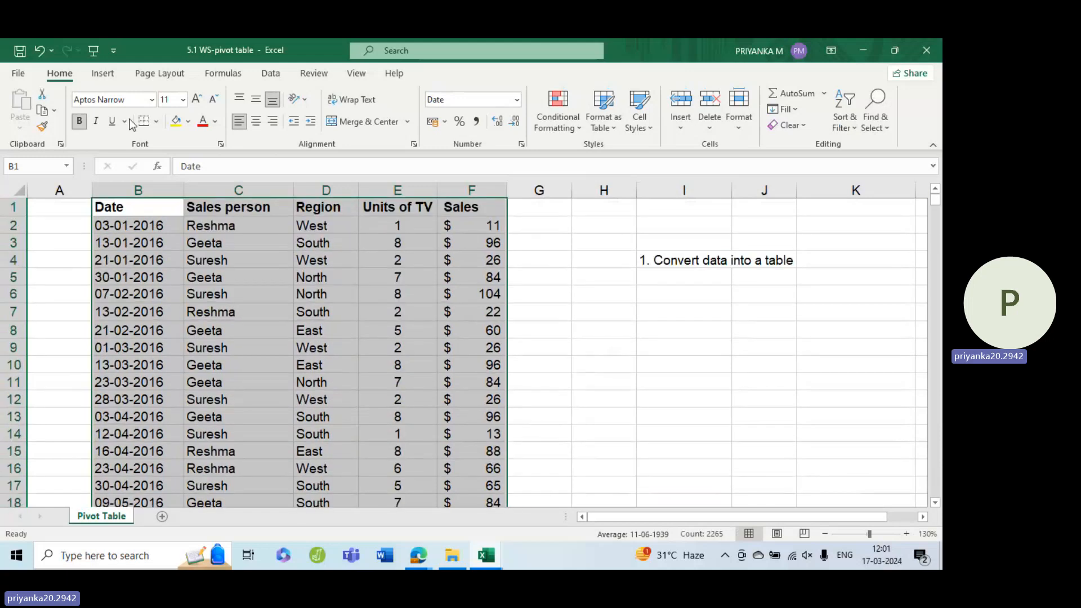
{"action": "left_click", "coordinate": [103, 73]}
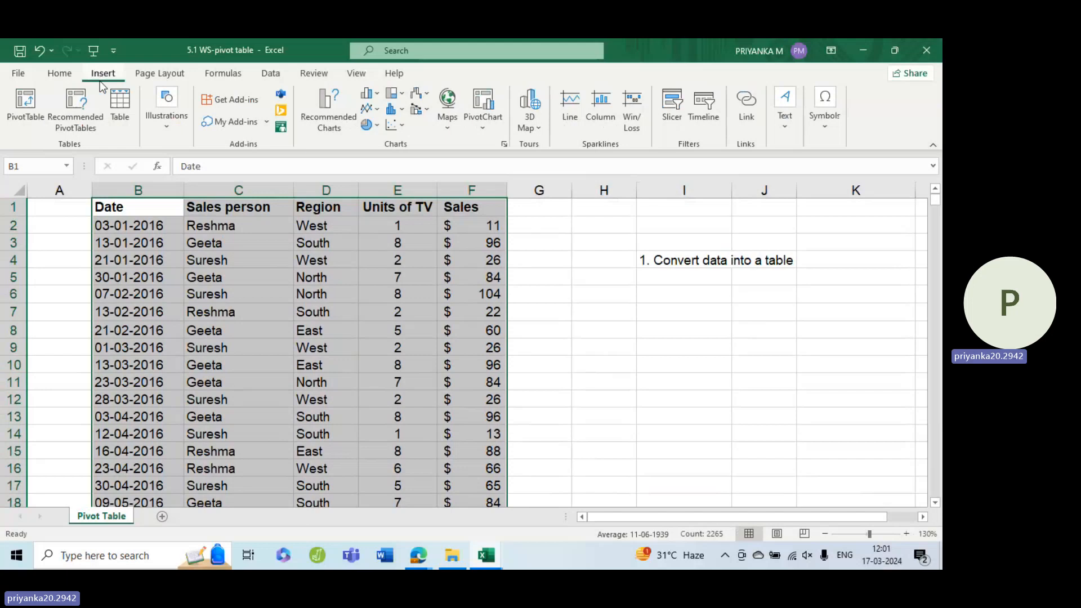
{"action": "left_click", "coordinate": [120, 101]}
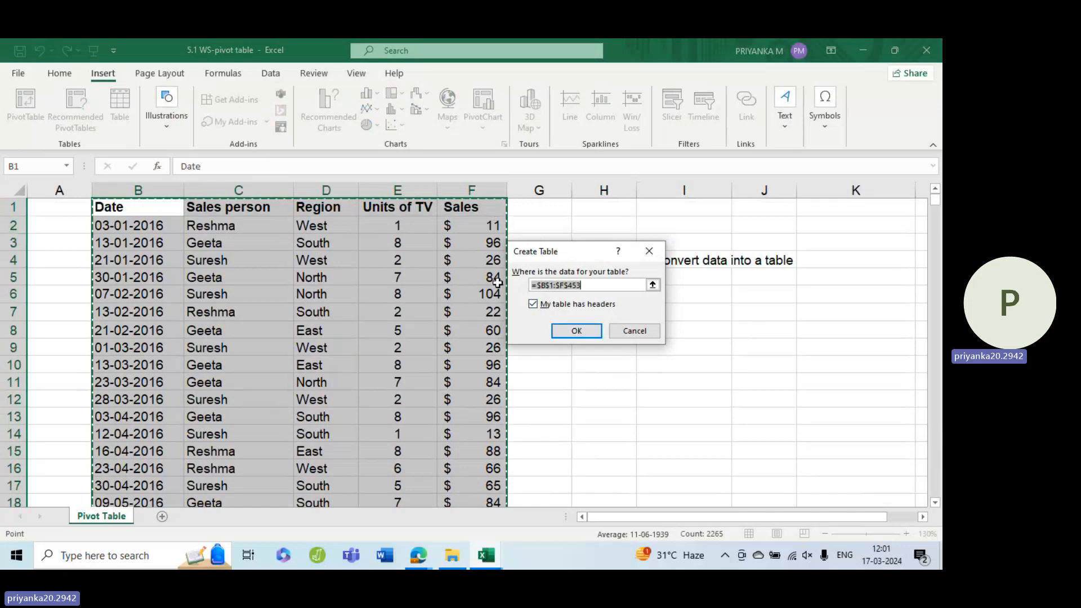
{"action": "left_click", "coordinate": [575, 332]}
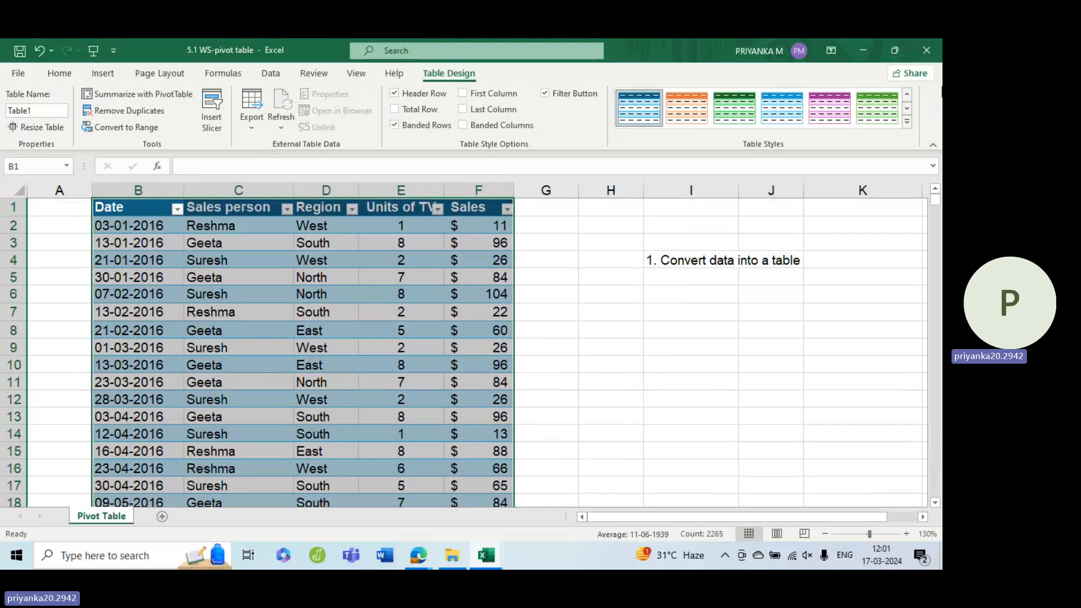
Browse the table styles and try a medium style with a bright blue header on the sales table.
{"action": "left_click", "coordinate": [907, 109]}
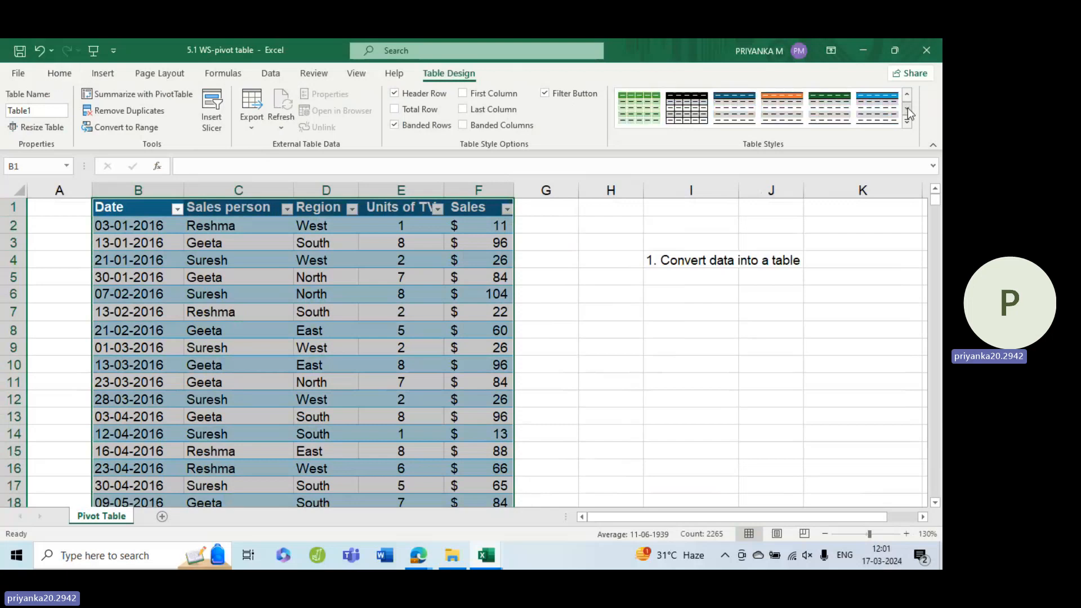
{"action": "left_click", "coordinate": [908, 107]}
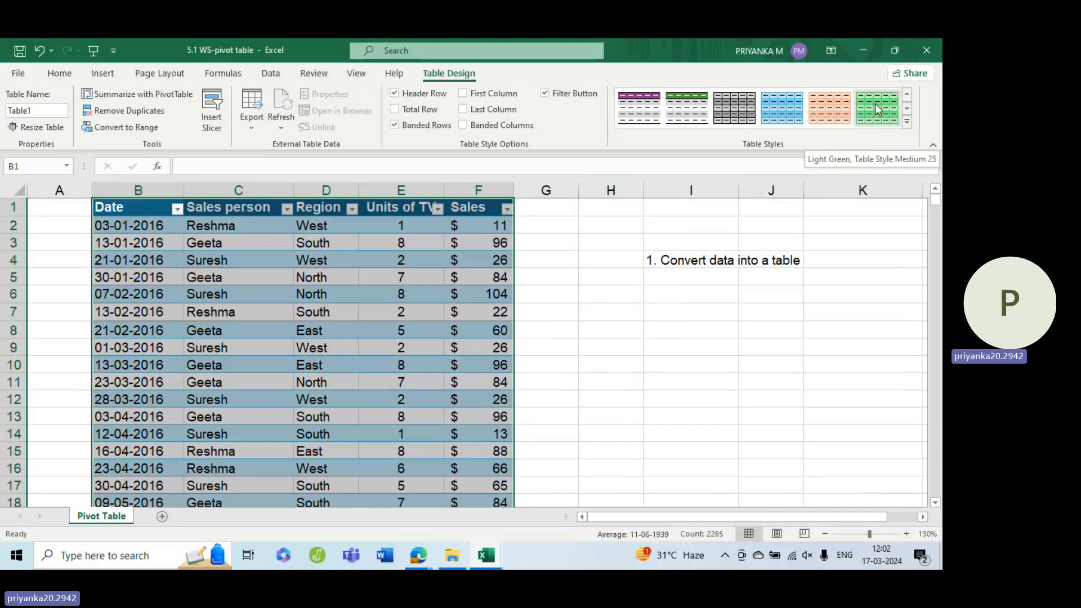
{"action": "left_click", "coordinate": [909, 110]}
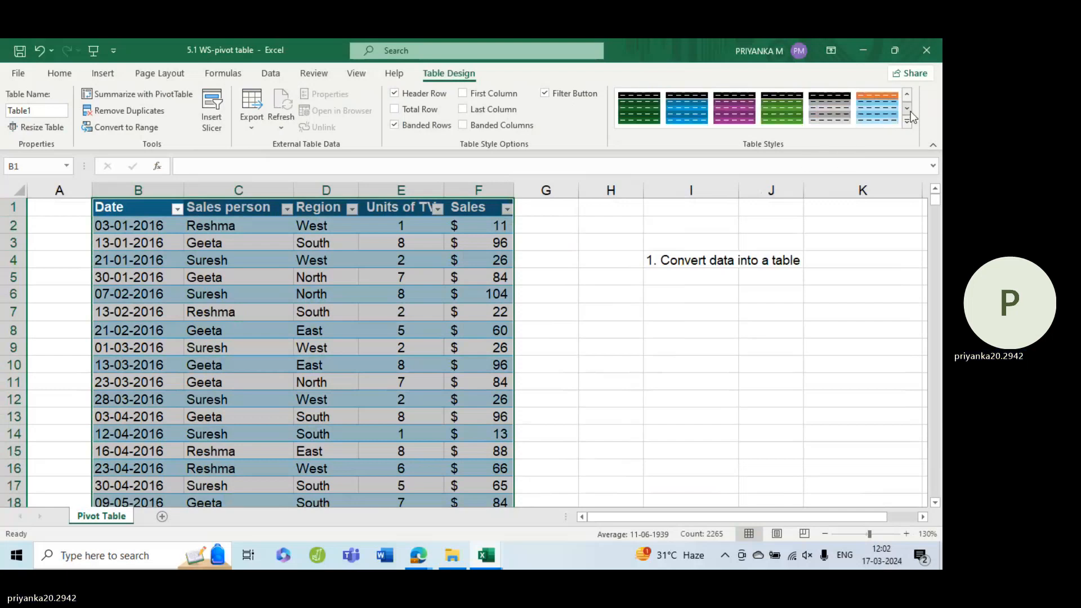
{"action": "left_click", "coordinate": [911, 111]}
{"action": "left_click", "coordinate": [911, 99]}
{"action": "left_click", "coordinate": [910, 99]}
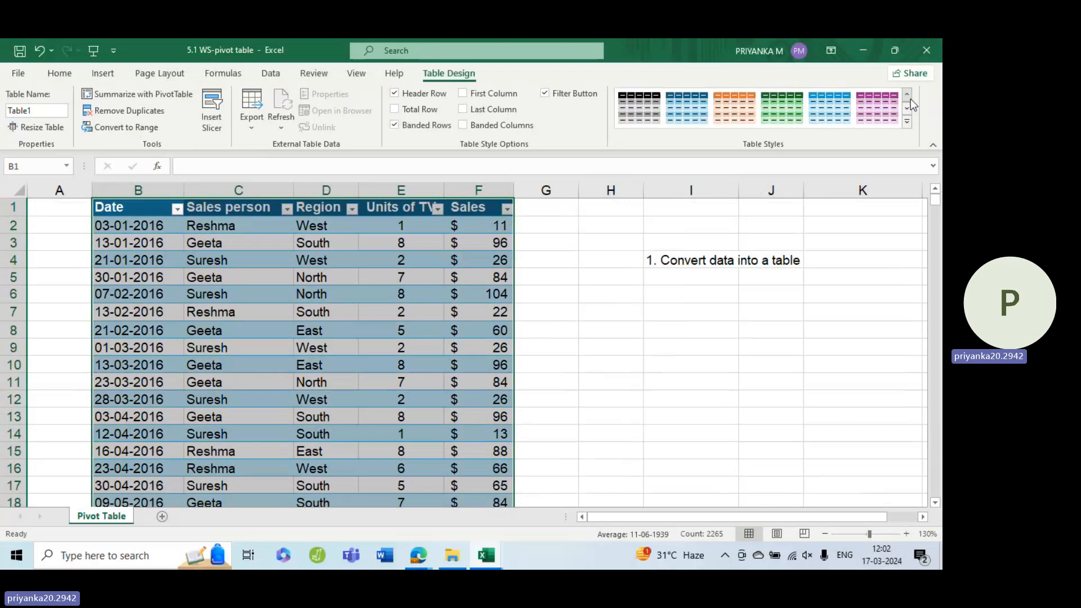
{"action": "left_click", "coordinate": [911, 99]}
{"action": "left_click", "coordinate": [910, 99]}
{"action": "left_click", "coordinate": [911, 99]}
{"action": "left_click", "coordinate": [910, 99]}
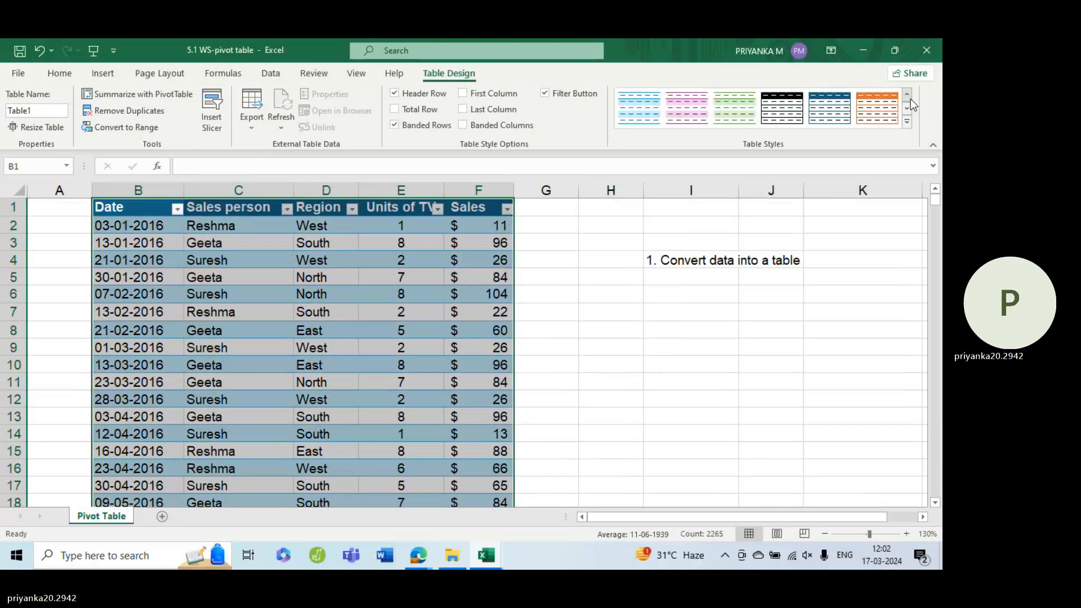
{"action": "left_click", "coordinate": [910, 99]}
{"action": "left_click", "coordinate": [911, 107]}
{"action": "left_click", "coordinate": [911, 107]}
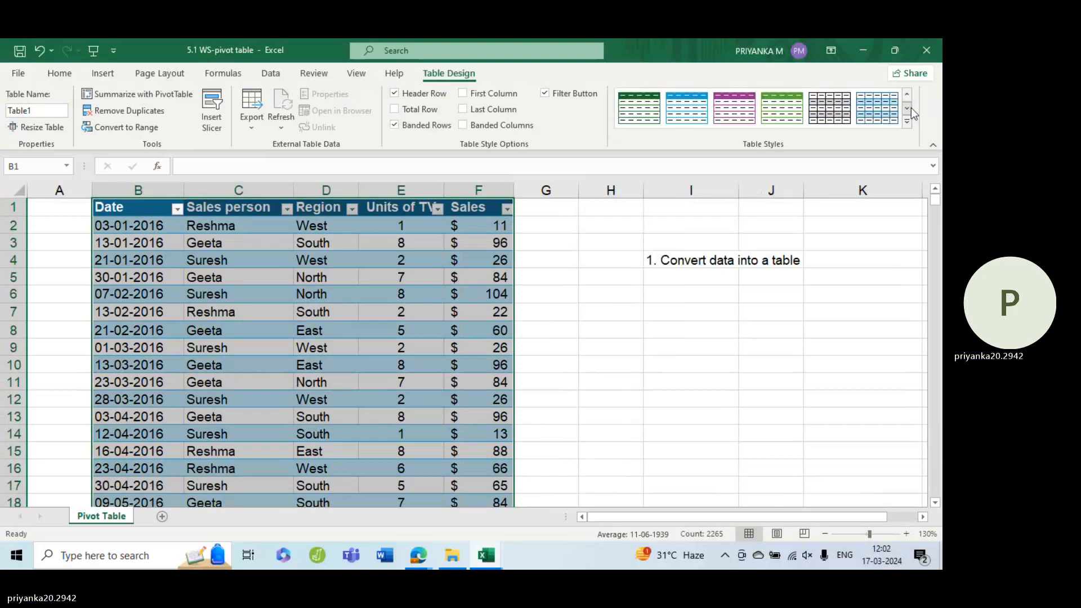
{"action": "left_click", "coordinate": [686, 107]}
{"action": "left_click", "coordinate": [495, 290]}
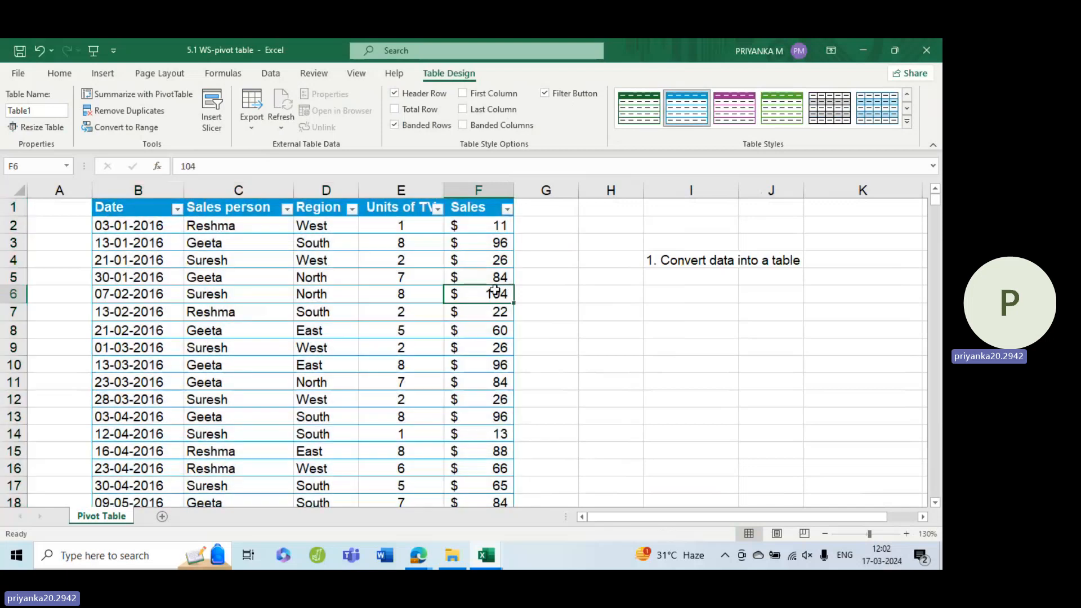
Apply the light blue banded table style with blue gridlines and a plain white header row to the sales table.
{"action": "scroll", "coordinate": [437, 355], "scroll_direction": "down", "scroll_amount": 5}
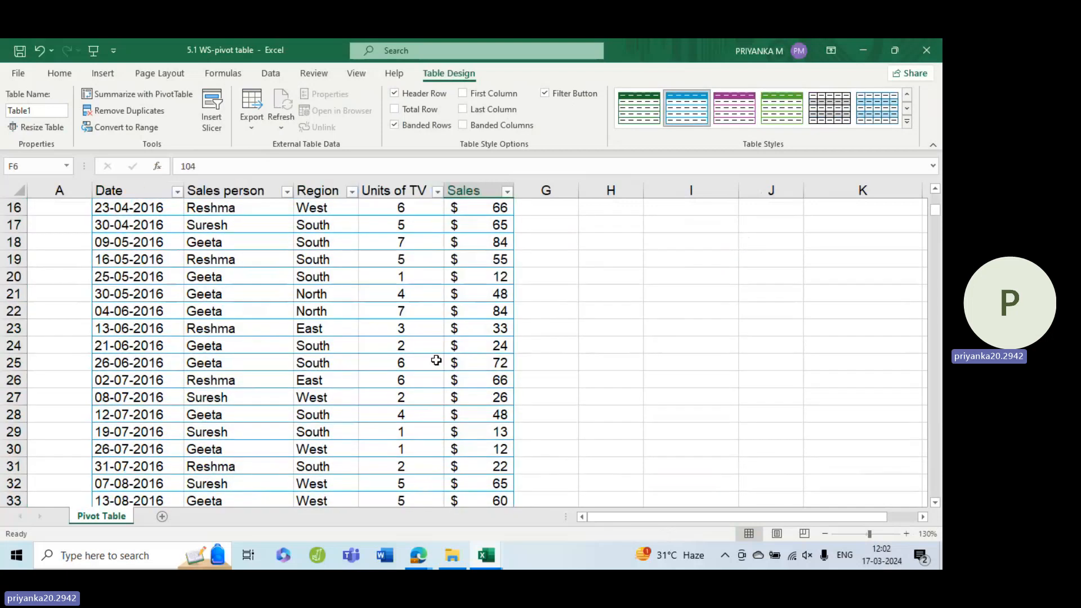
{"action": "scroll", "coordinate": [437, 361], "scroll_direction": "up", "scroll_amount": 5}
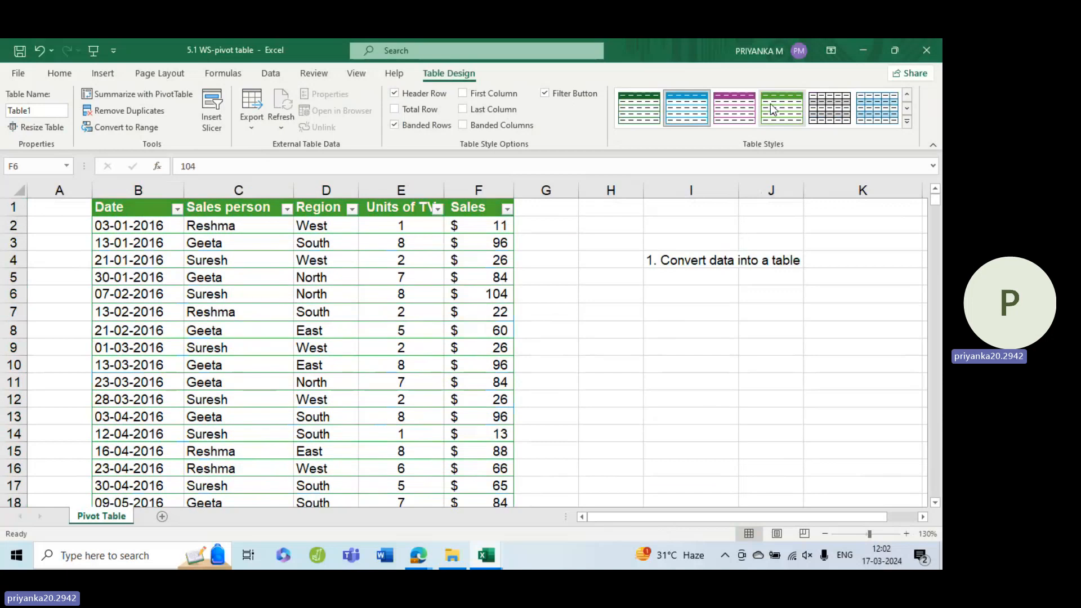
{"action": "left_click", "coordinate": [877, 109]}
{"action": "left_click", "coordinate": [550, 273]}
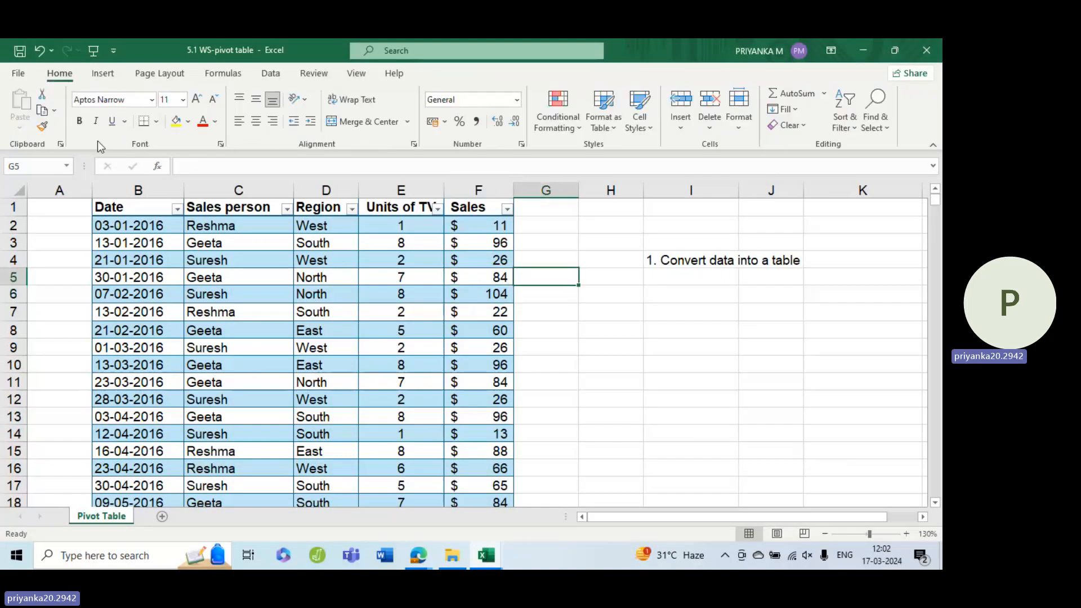
Enter the note "2. Insert-->Pivot Table" in cell I5.
{"action": "left_click", "coordinate": [685, 280]}
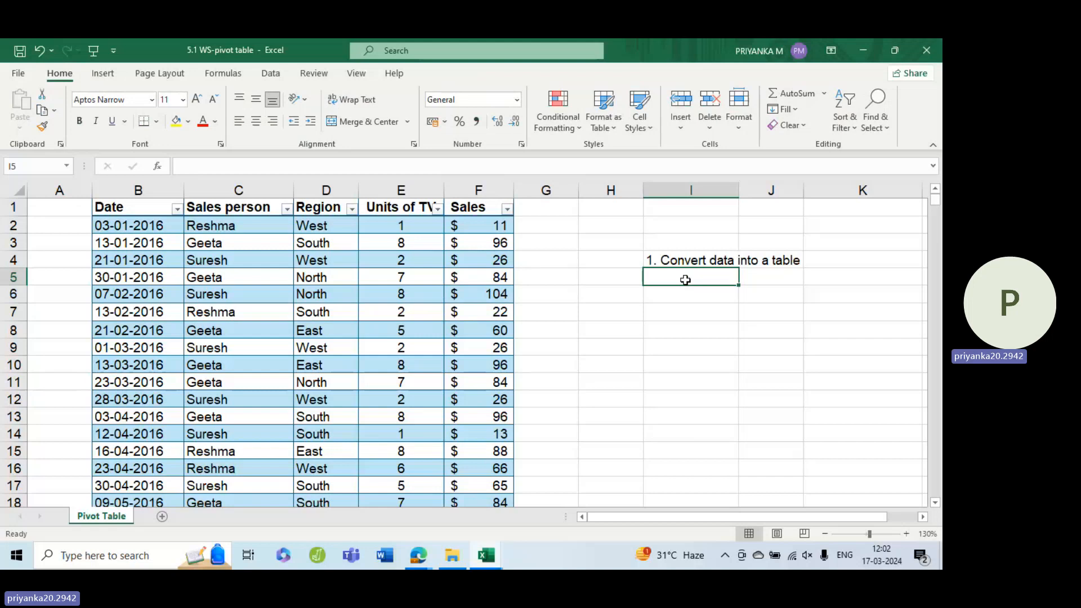
{"action": "type", "text": "2."}
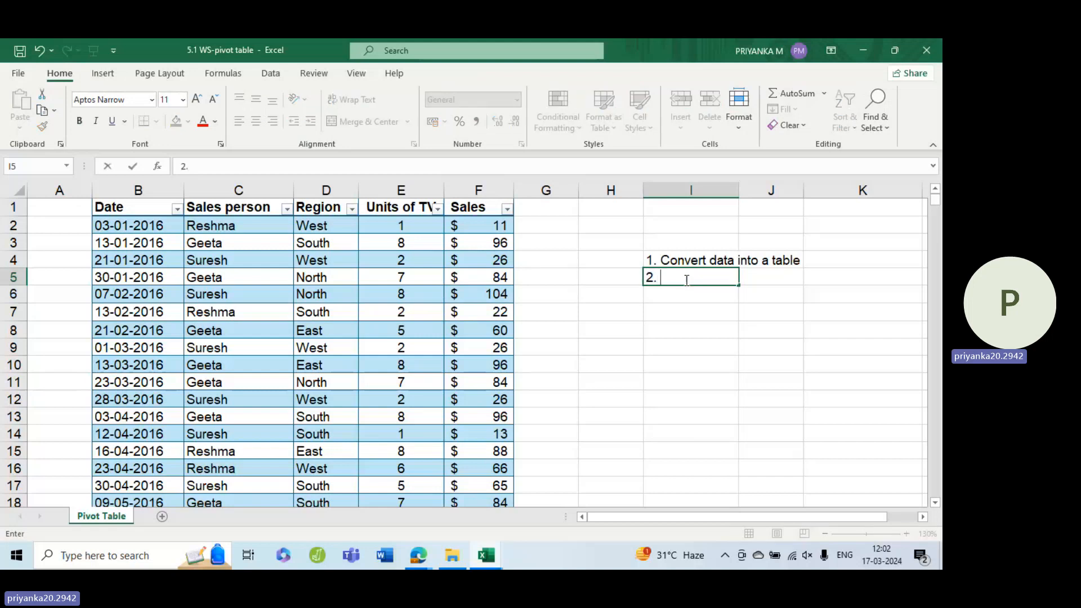
{"action": "type", "text": " Insert--"}
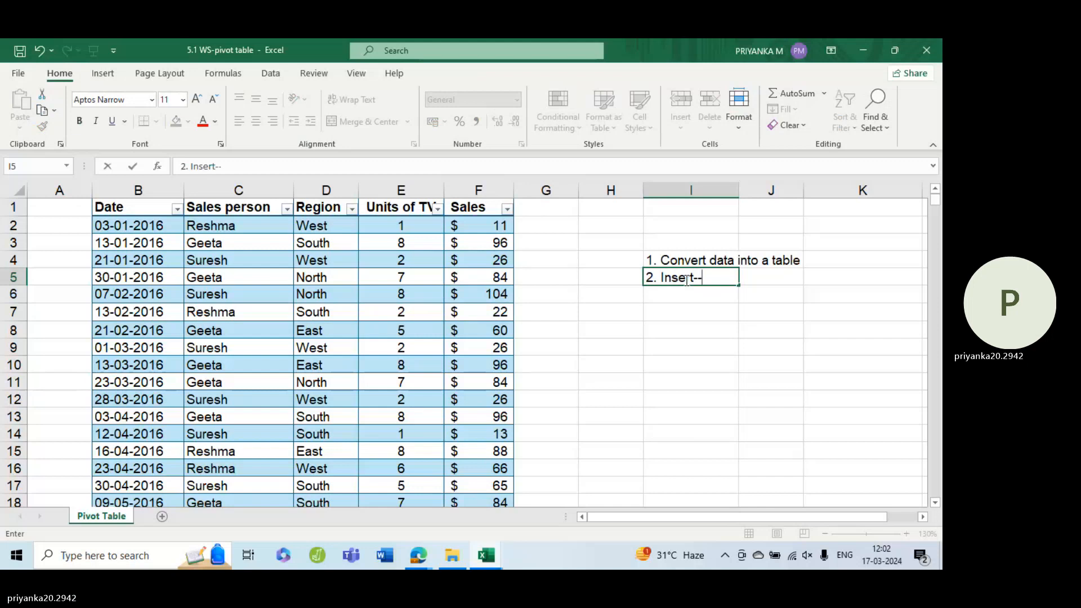
{"action": "type", "text": ">Pi"}
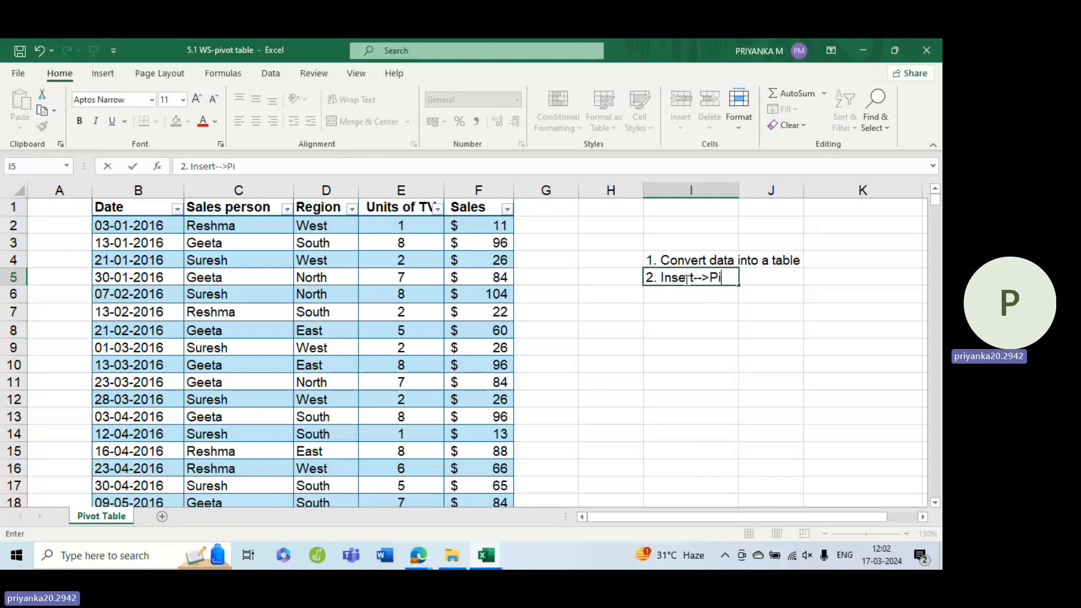
{"action": "type", "text": "vot Table"}
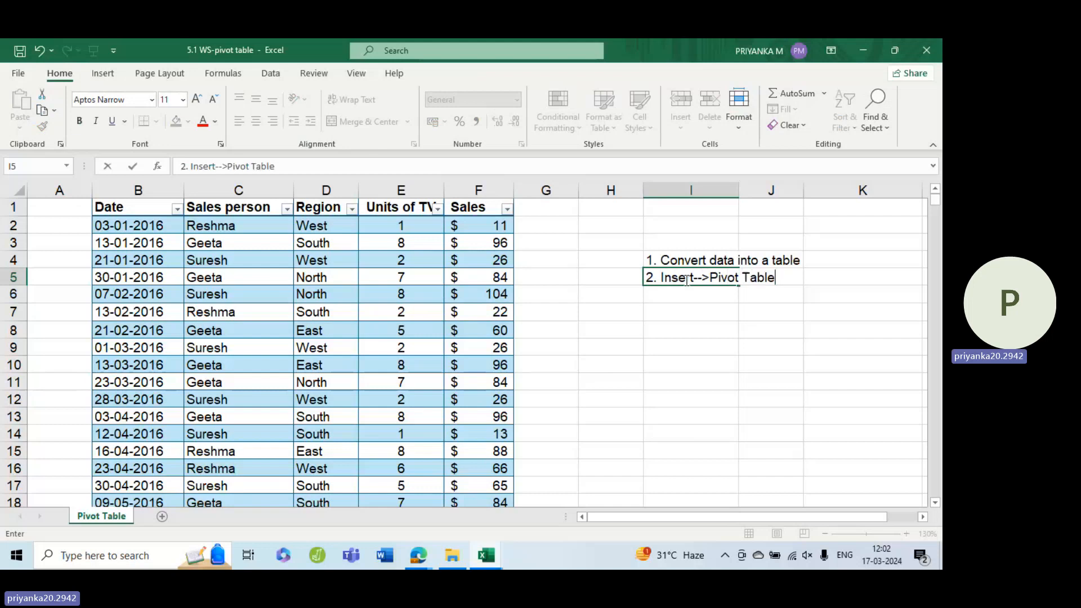
{"action": "left_click", "coordinate": [683, 314]}
{"action": "left_click_drag", "start_coordinate": [717, 247], "coordinate": [723, 282]}
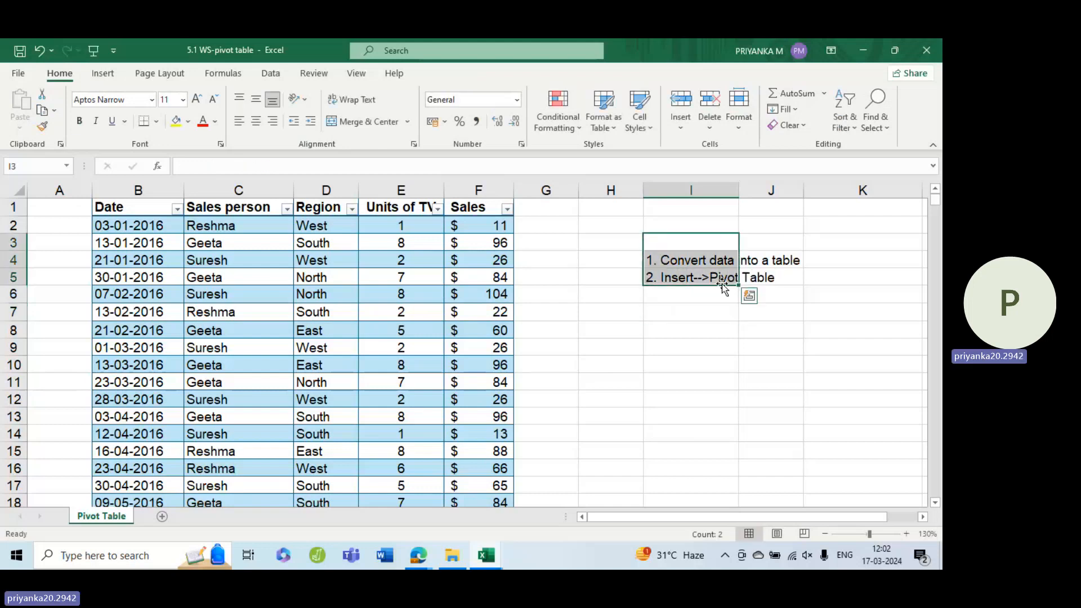
{"action": "left_click", "coordinate": [716, 277]}
{"action": "left_click", "coordinate": [754, 260]}
{"action": "left_click", "coordinate": [702, 275]}
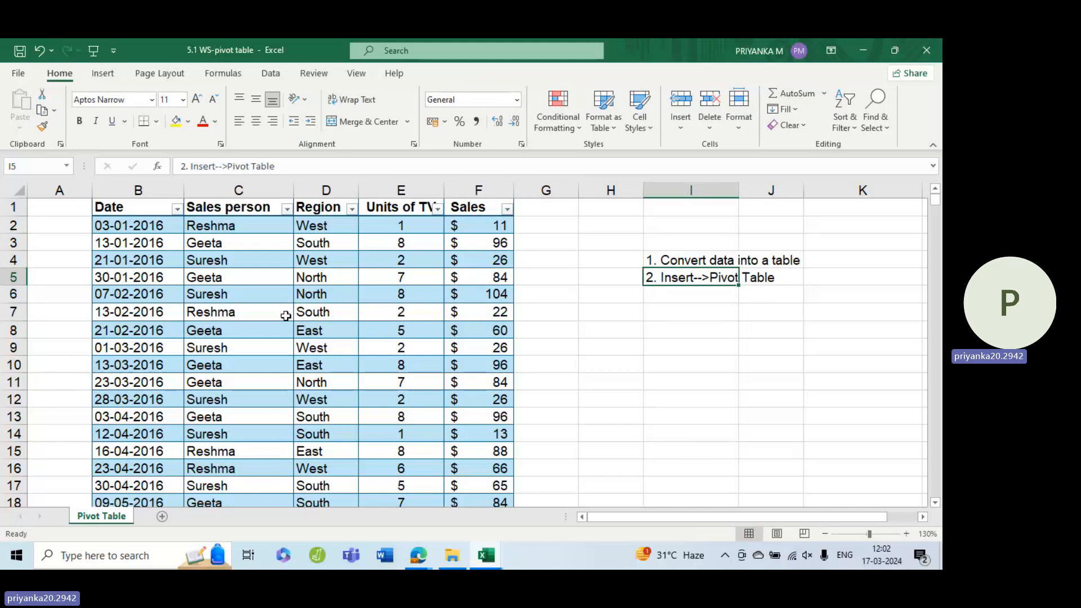
Create a PivotTable from the whole sales table, Table1, on a new worksheet.
{"action": "left_click", "coordinate": [137, 208]}
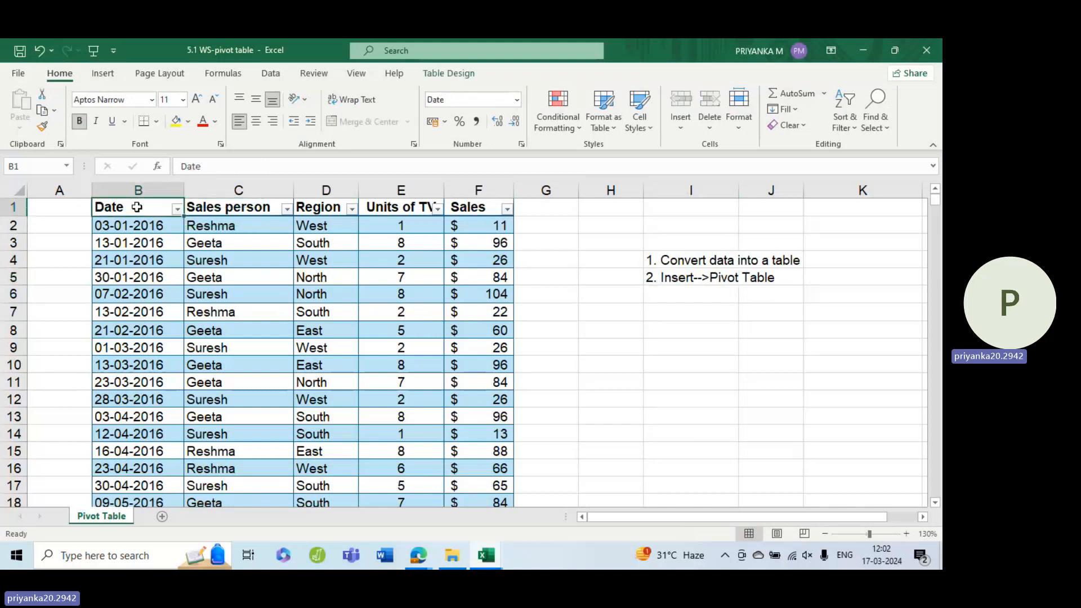
{"action": "key", "text": "ctrl+shift+Right"}
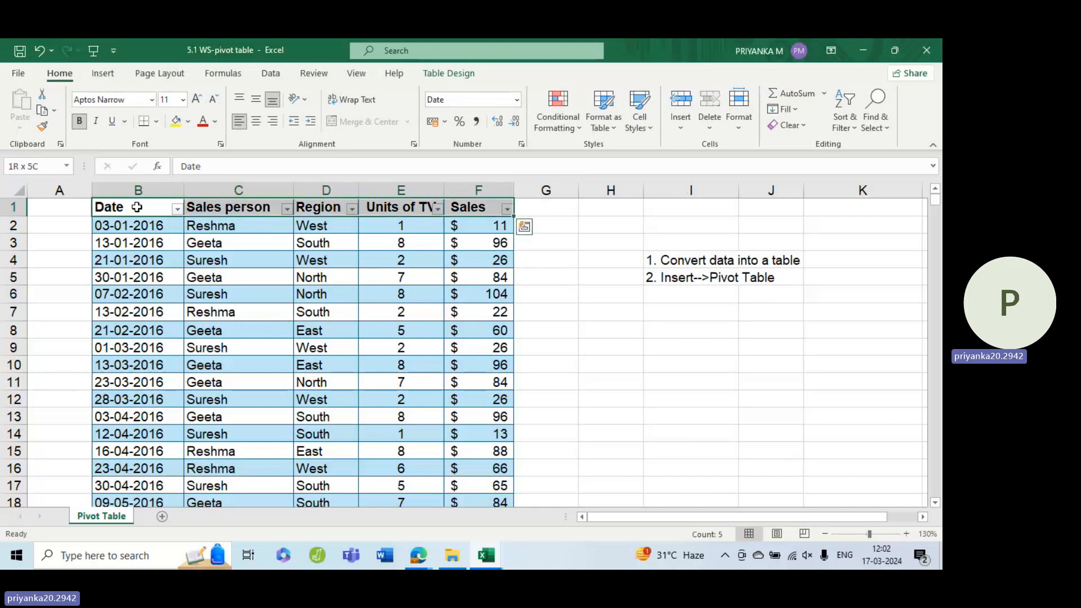
{"action": "key", "text": "ctrl+shift+Down"}
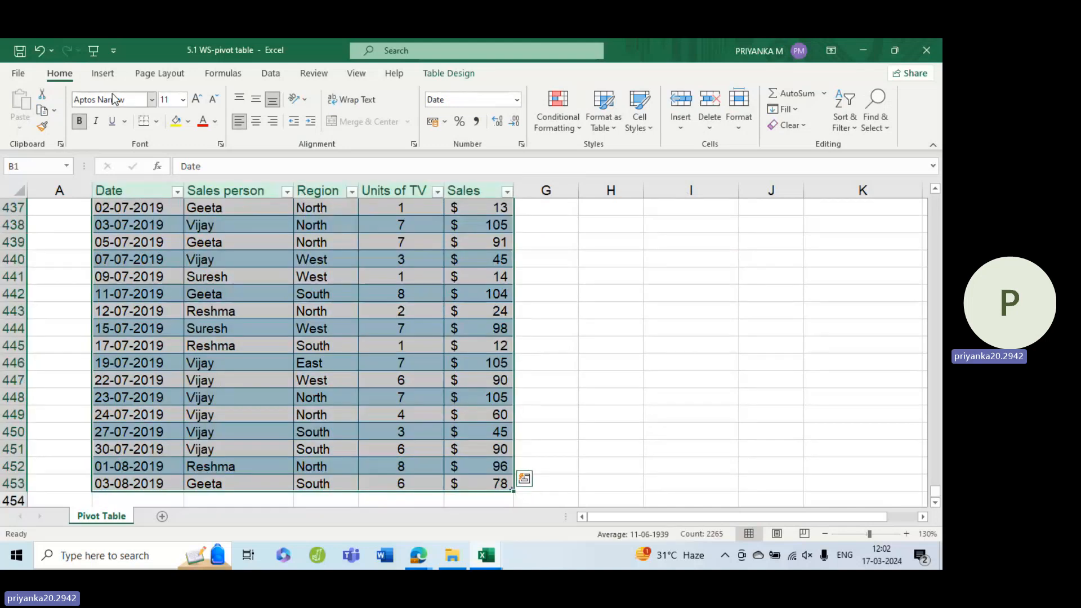
{"action": "left_click", "coordinate": [103, 75]}
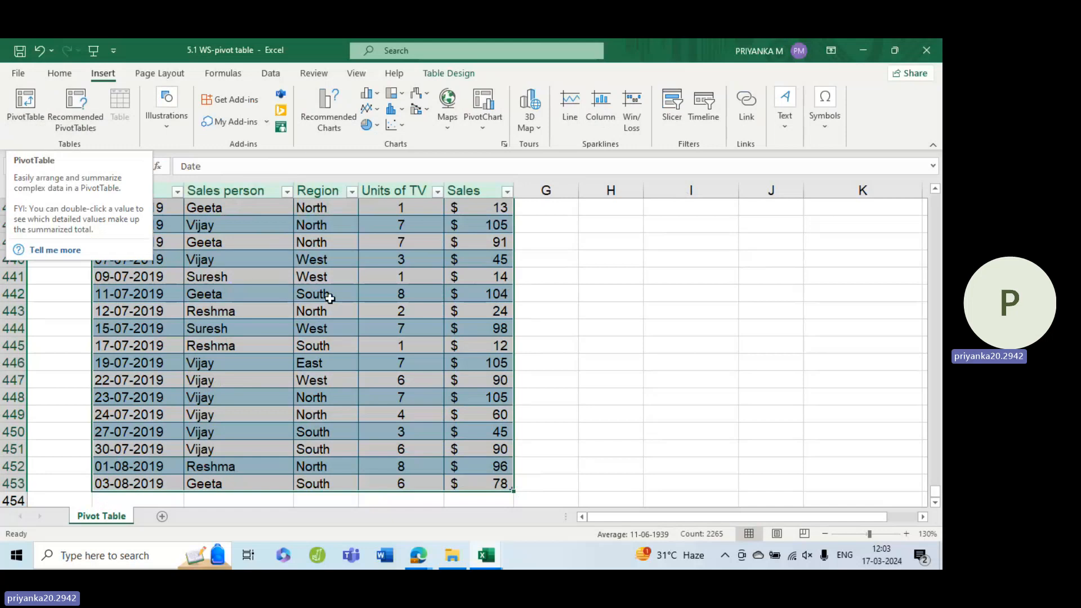
{"action": "scroll", "coordinate": [321, 304], "scroll_direction": "up", "scroll_amount": 7}
{"action": "scroll", "coordinate": [318, 305], "scroll_direction": "up", "scroll_amount": 12}
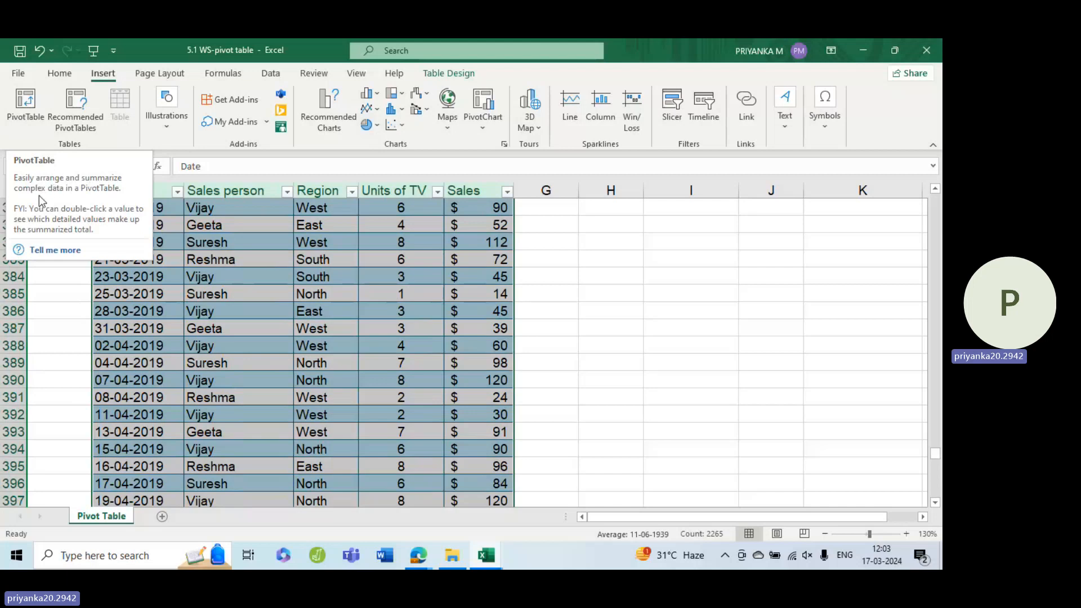
{"action": "left_click", "coordinate": [19, 103]}
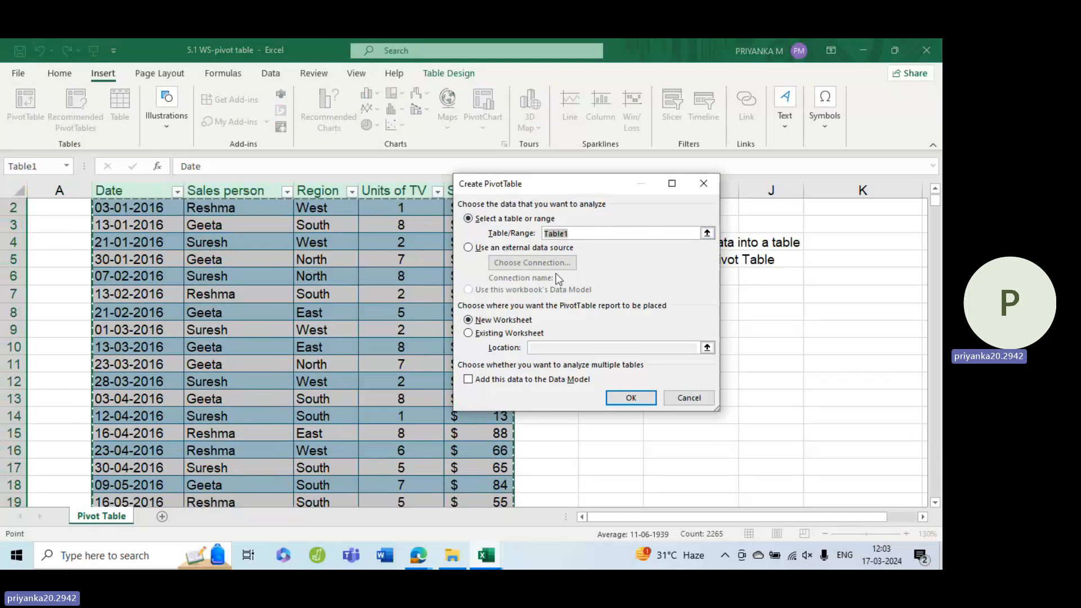
{"action": "scroll", "coordinate": [261, 330], "scroll_direction": "up", "scroll_amount": 1}
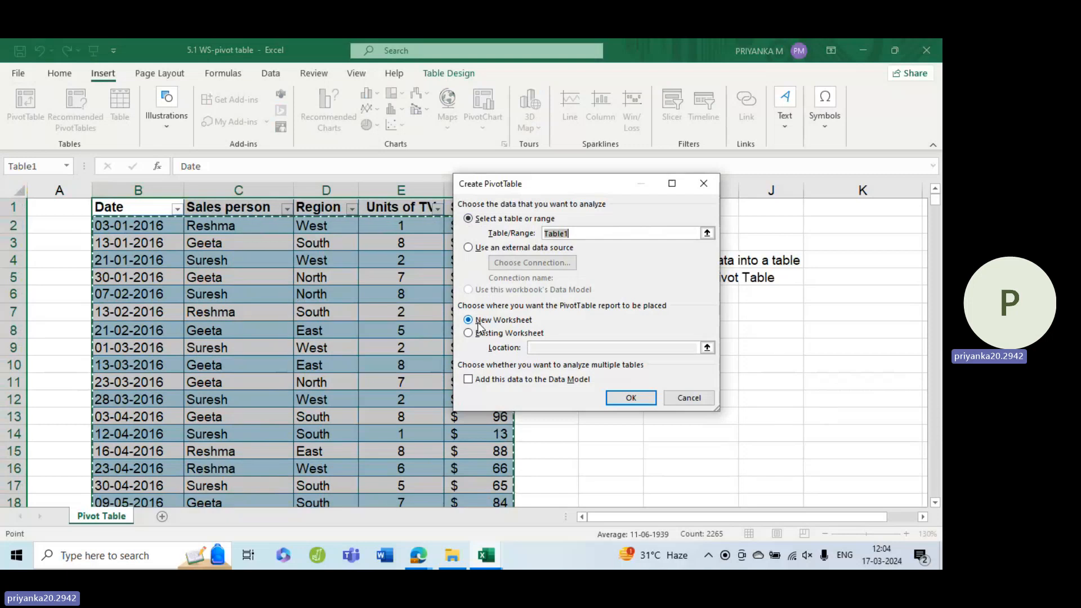
{"action": "left_click", "coordinate": [627, 399]}
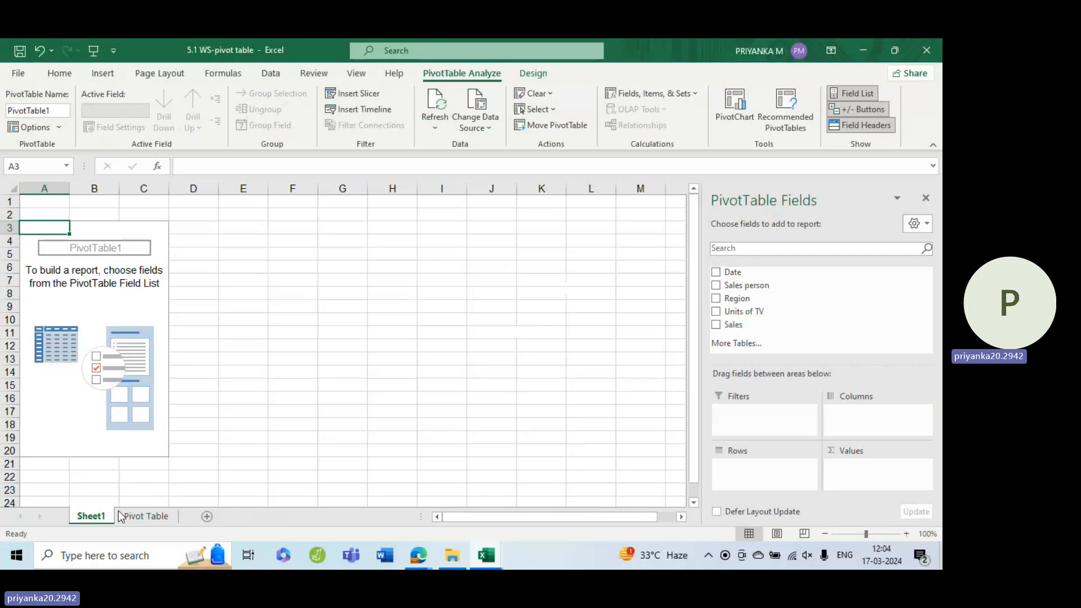
{"action": "left_click", "coordinate": [146, 516]}
{"action": "left_click", "coordinate": [90, 516]}
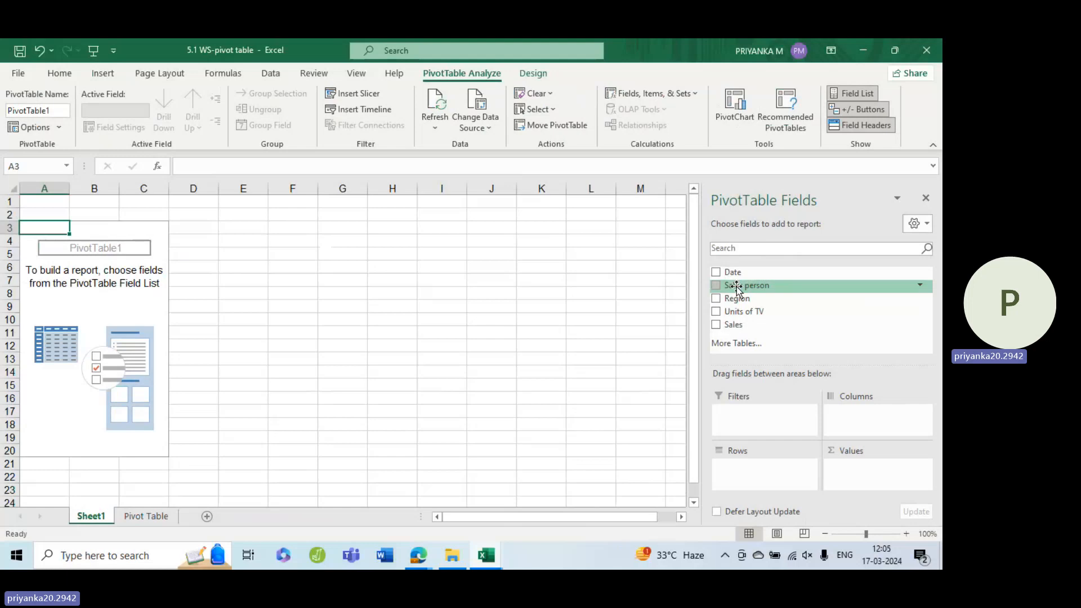
Build the pivot layout with Sales person as rows, Region as columns and Units of TV as summed values.
{"action": "left_click_drag", "start_coordinate": [736, 287], "coordinate": [757, 472]}
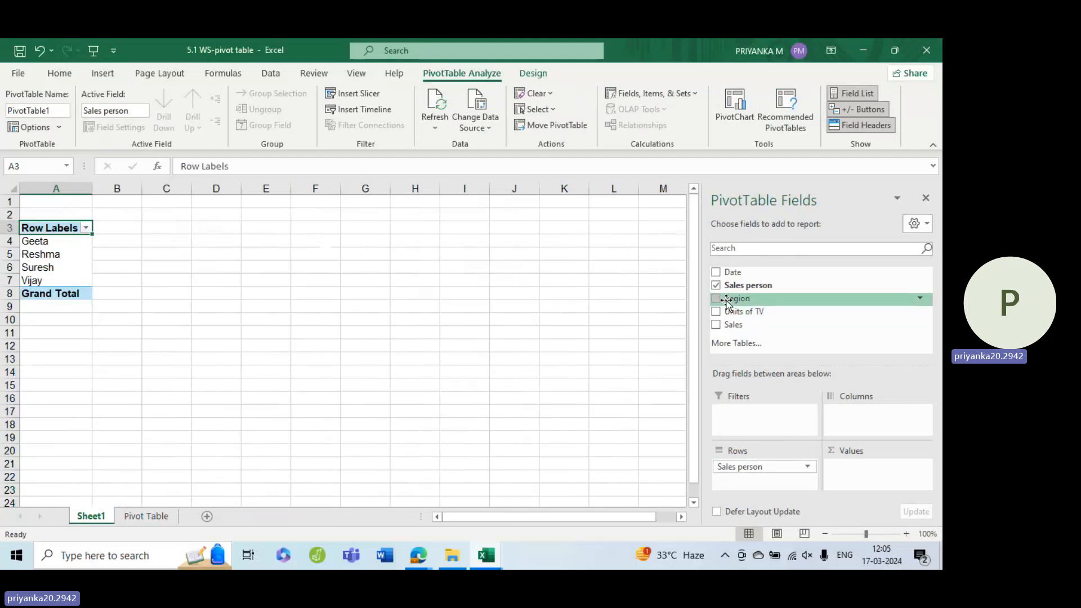
{"action": "mouse_move", "coordinate": [727, 303]}
{"action": "left_mouse_down"}
{"action": "mouse_move", "coordinate": [801, 326]}
{"action": "mouse_move", "coordinate": [859, 373]}
{"action": "mouse_move", "coordinate": [853, 410]}
{"action": "left_mouse_up"}
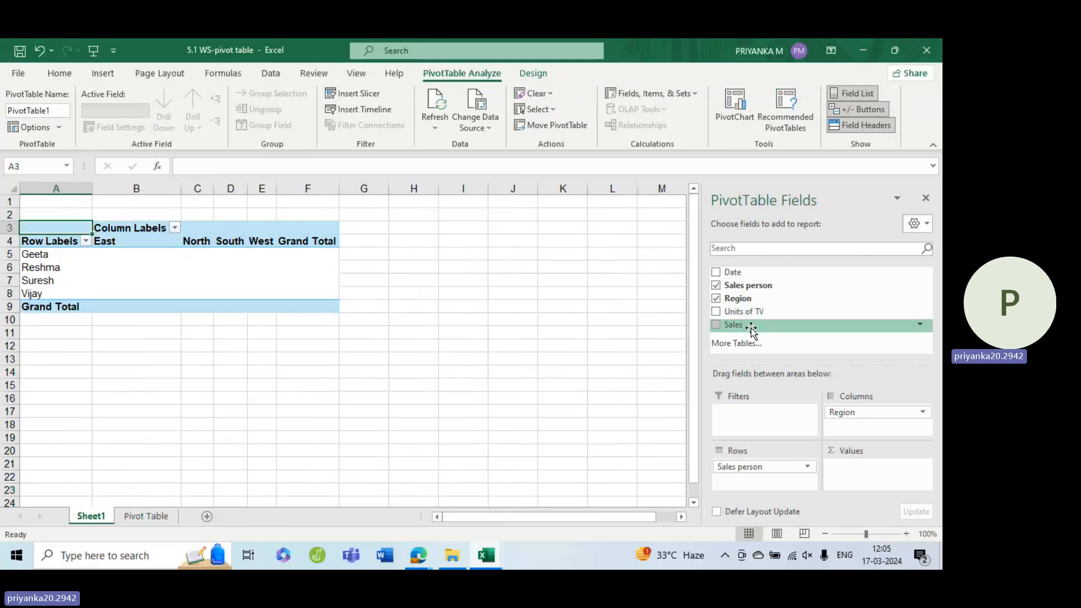
{"action": "left_click_drag", "start_coordinate": [735, 311], "coordinate": [856, 465]}
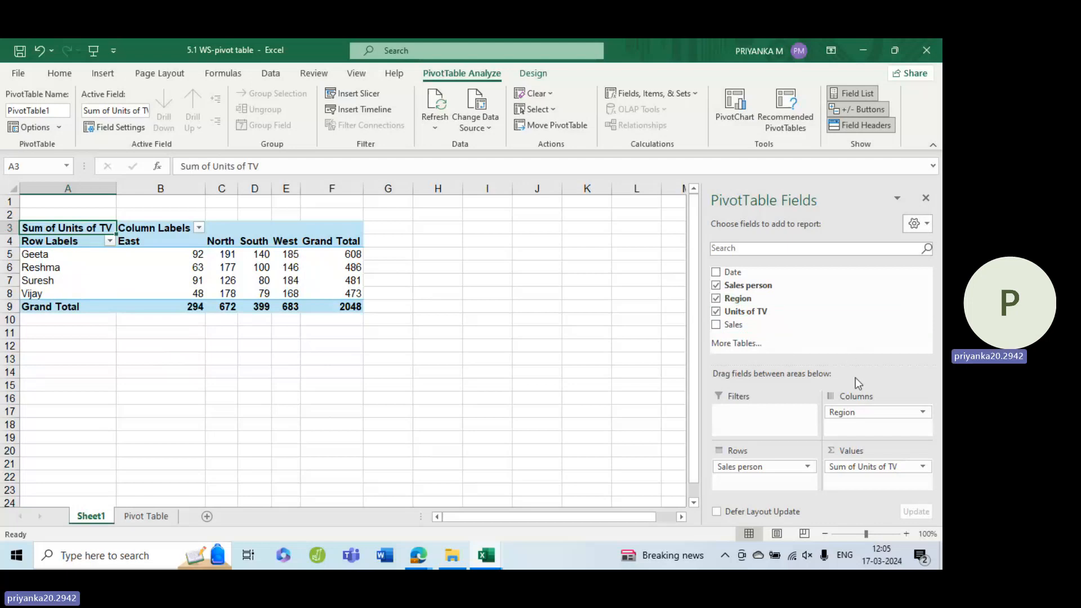
Move Region into the rows beneath Sales person and add Sales as a second summed value.
{"action": "left_click_drag", "start_coordinate": [844, 412], "coordinate": [745, 483]}
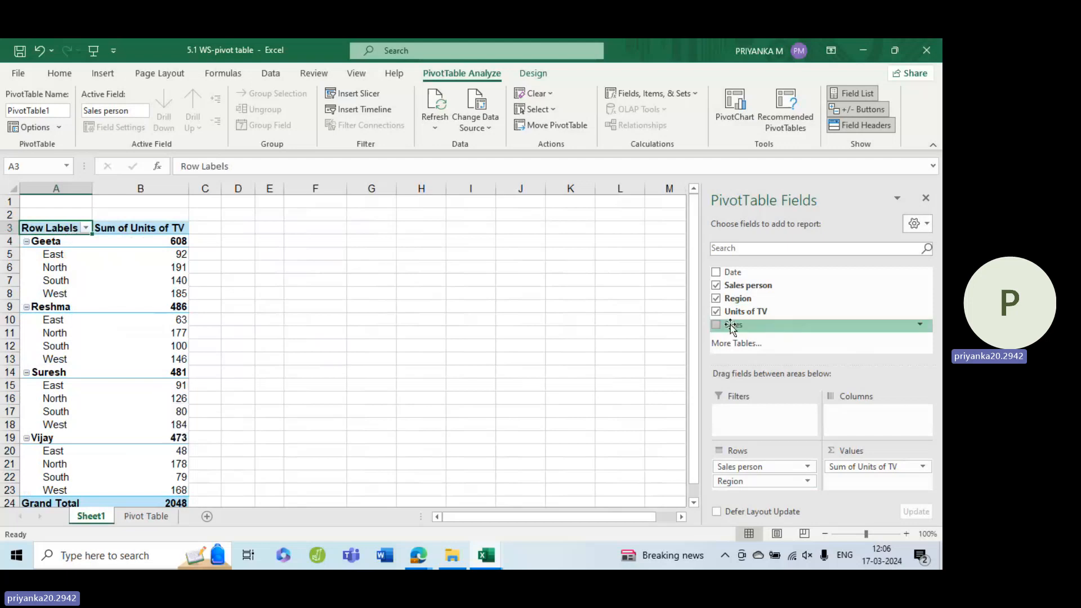
{"action": "left_click_drag", "start_coordinate": [731, 324], "coordinate": [850, 482]}
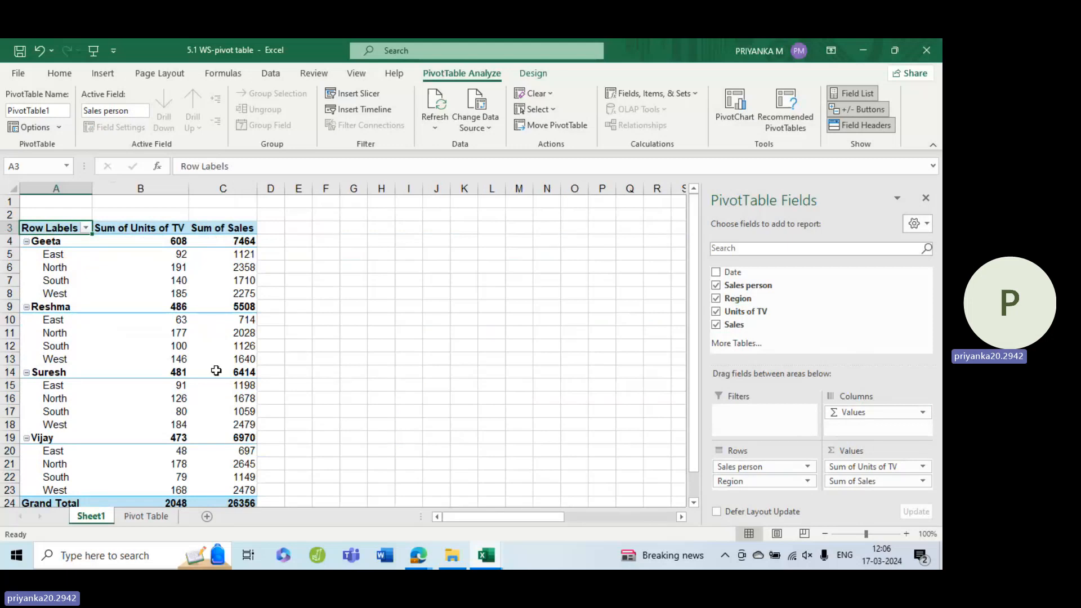
Collapse the region rows of all four salespeople and examine the first salesperson's units and sales totals.
{"action": "left_click", "coordinate": [27, 242]}
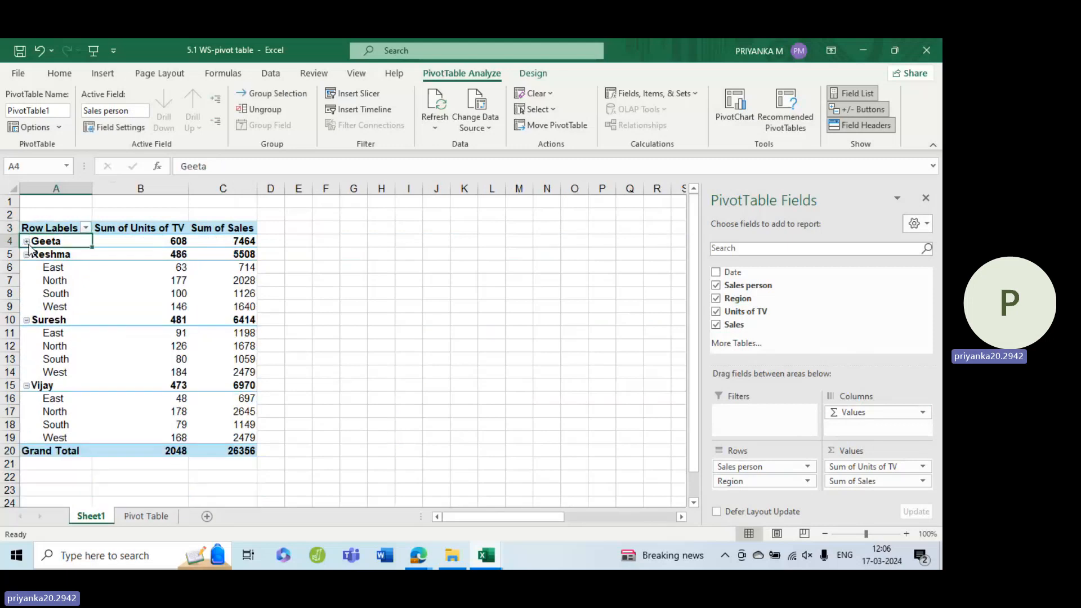
{"action": "left_click", "coordinate": [29, 255]}
{"action": "left_click", "coordinate": [26, 255]}
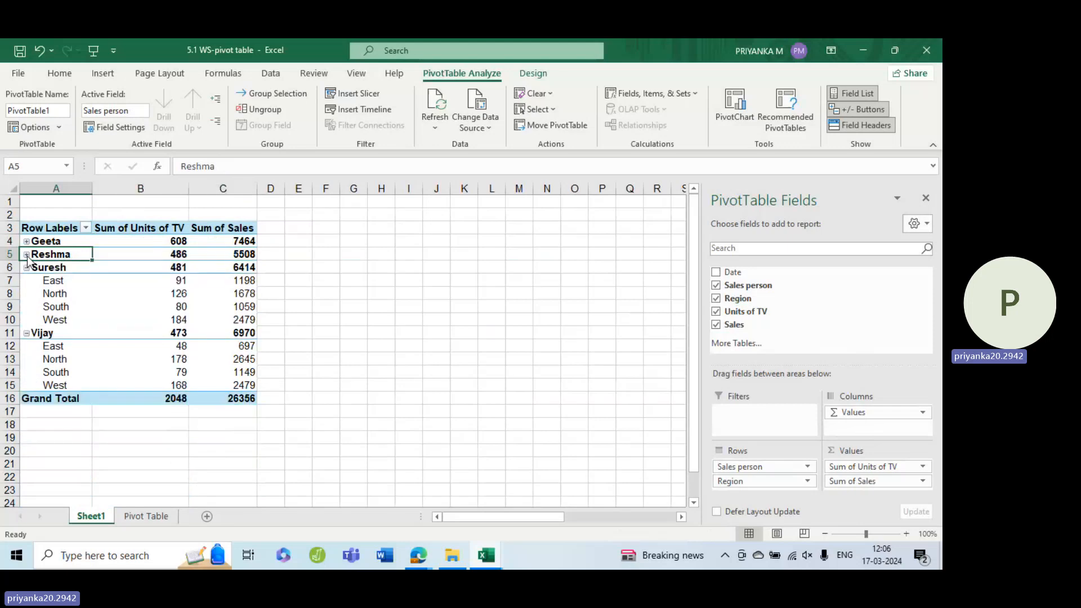
{"action": "left_click", "coordinate": [26, 267]}
{"action": "left_click", "coordinate": [27, 281]}
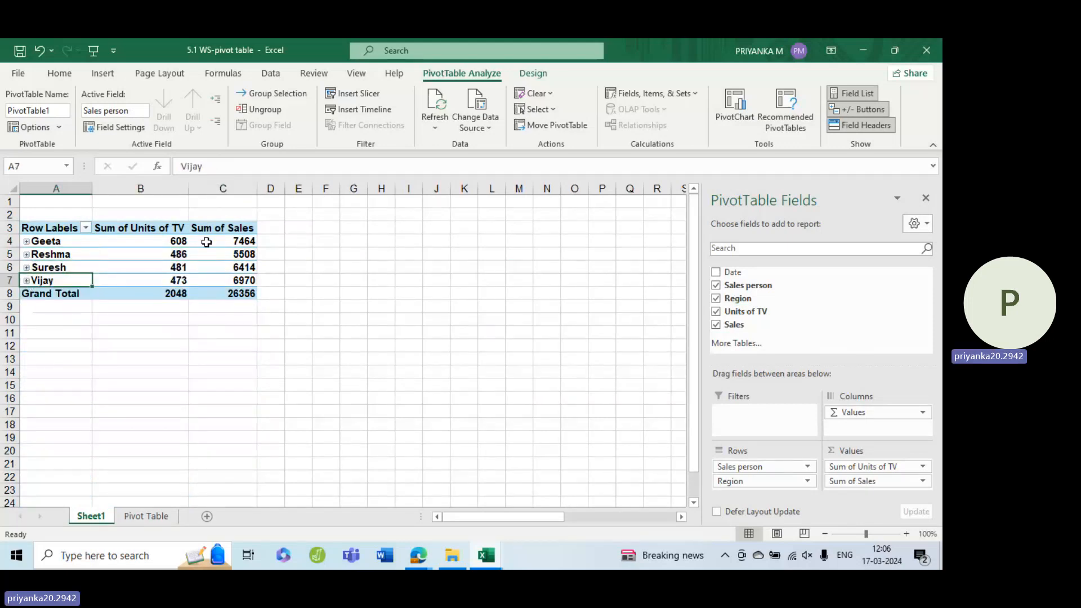
{"action": "left_click", "coordinate": [150, 240]}
{"action": "mouse_move", "coordinate": [151, 241]}
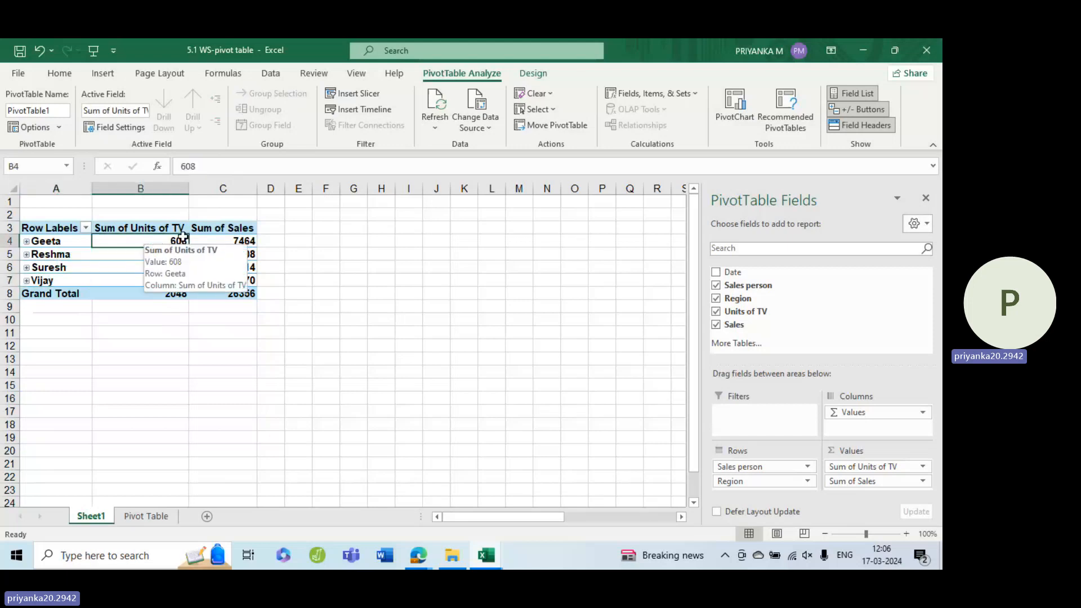
{"action": "left_click", "coordinate": [220, 240]}
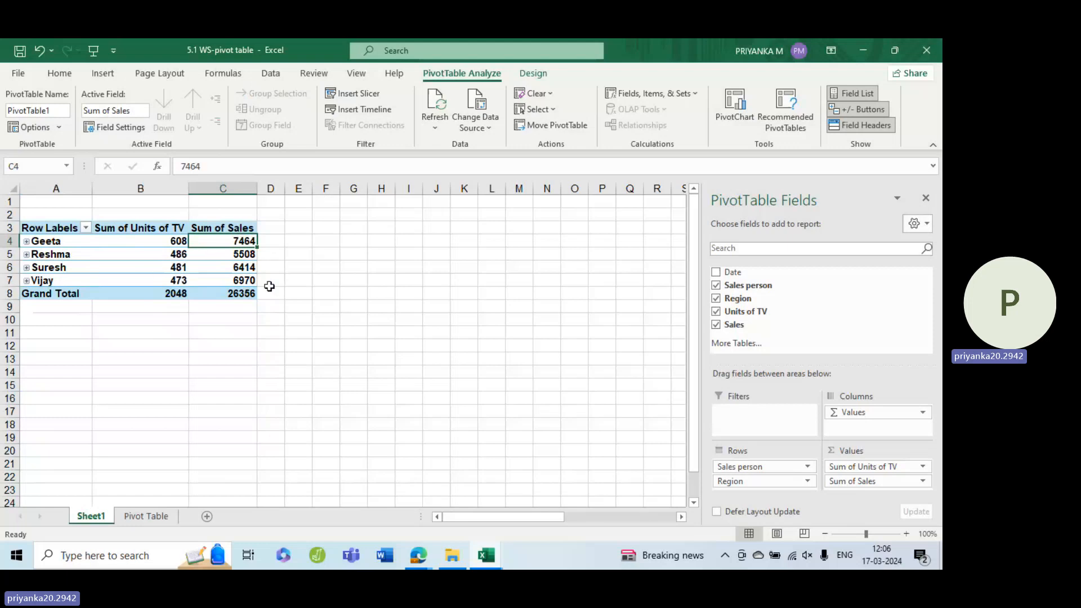
Expand all four salespeople to show the units and sales for each region down to the grand total.
{"action": "left_click", "coordinate": [26, 241]}
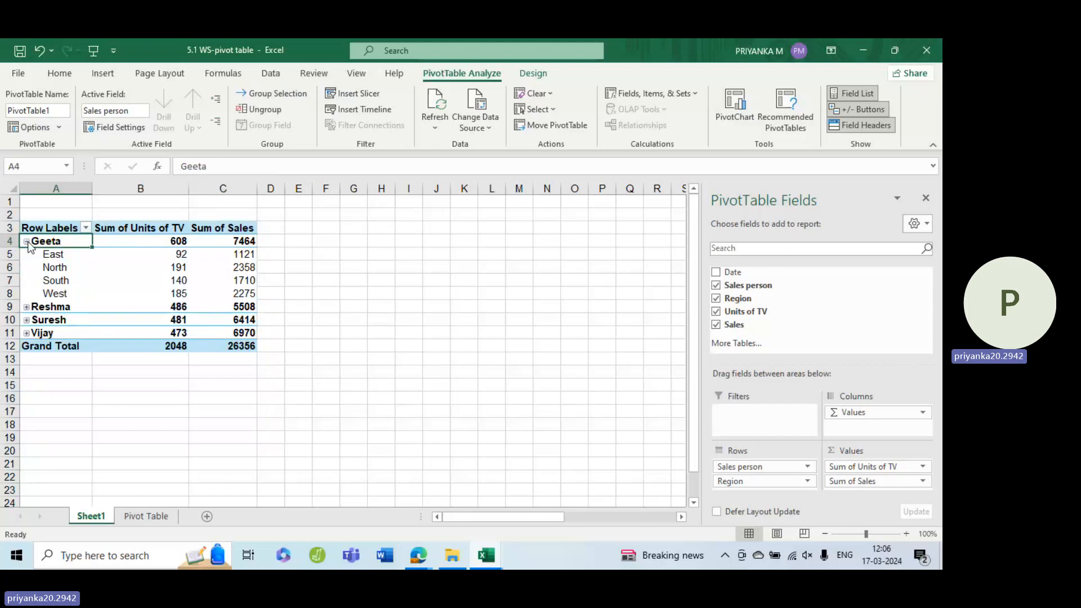
{"action": "left_click", "coordinate": [26, 307]}
{"action": "left_click", "coordinate": [27, 373]}
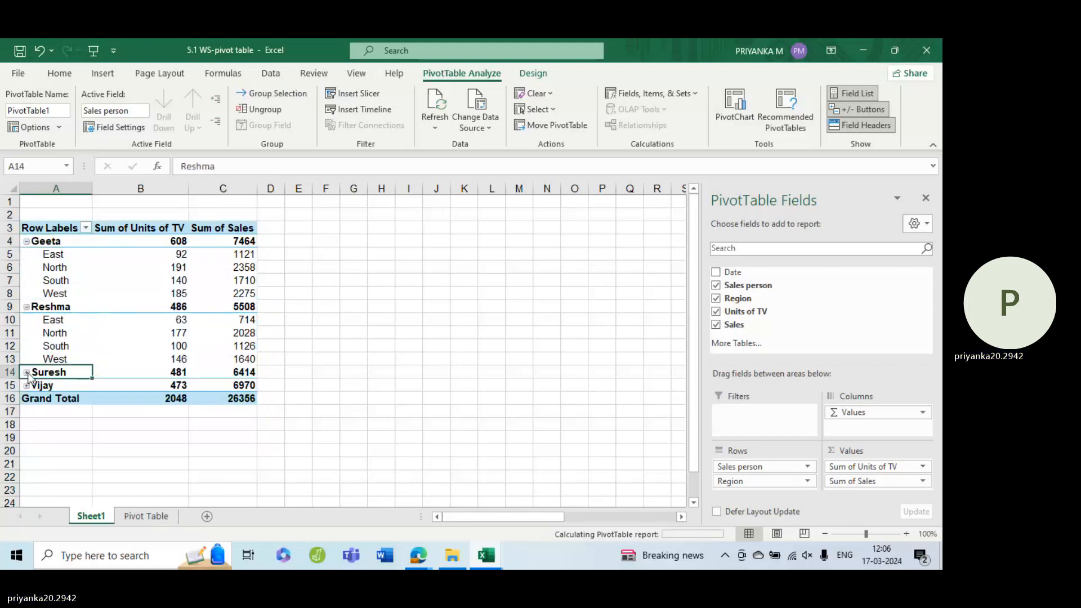
{"action": "left_click", "coordinate": [27, 438]}
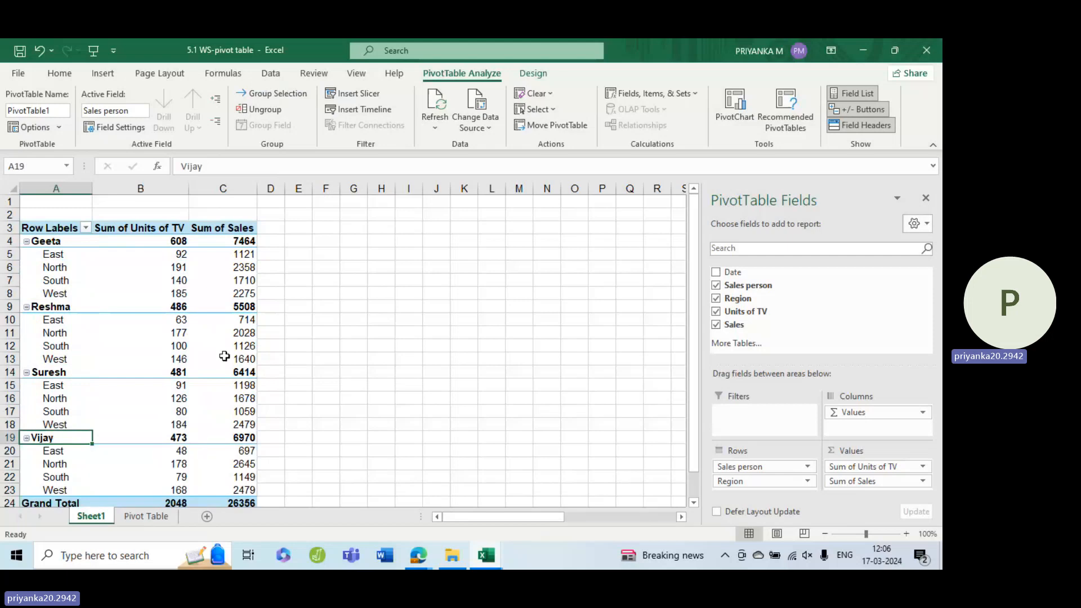
{"action": "scroll", "coordinate": [285, 345], "scroll_direction": "down", "scroll_amount": 1}
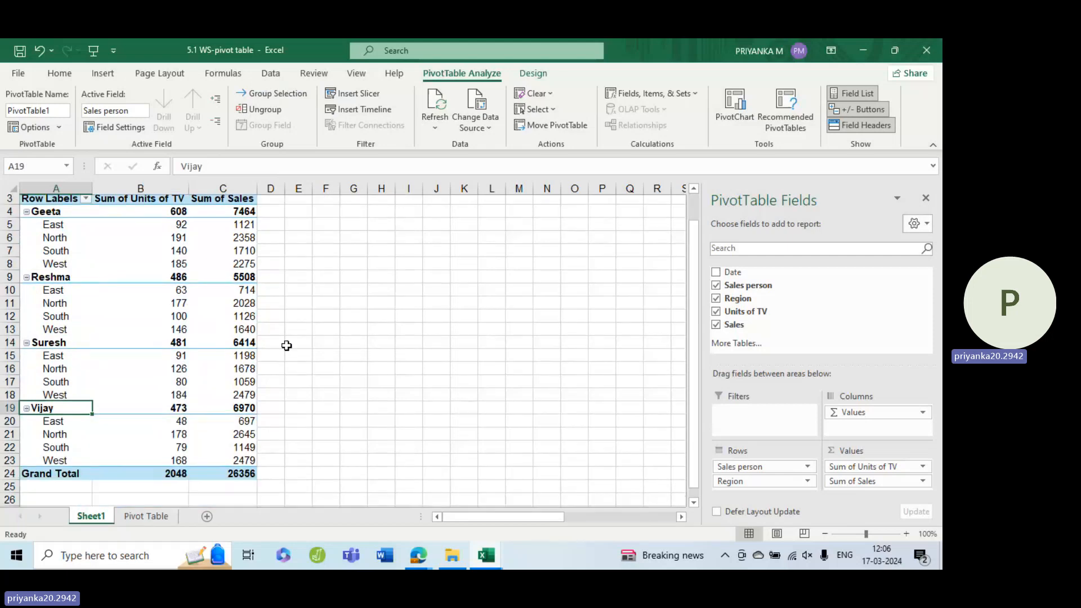
{"action": "scroll", "coordinate": [279, 341], "scroll_direction": "down", "scroll_amount": 1}
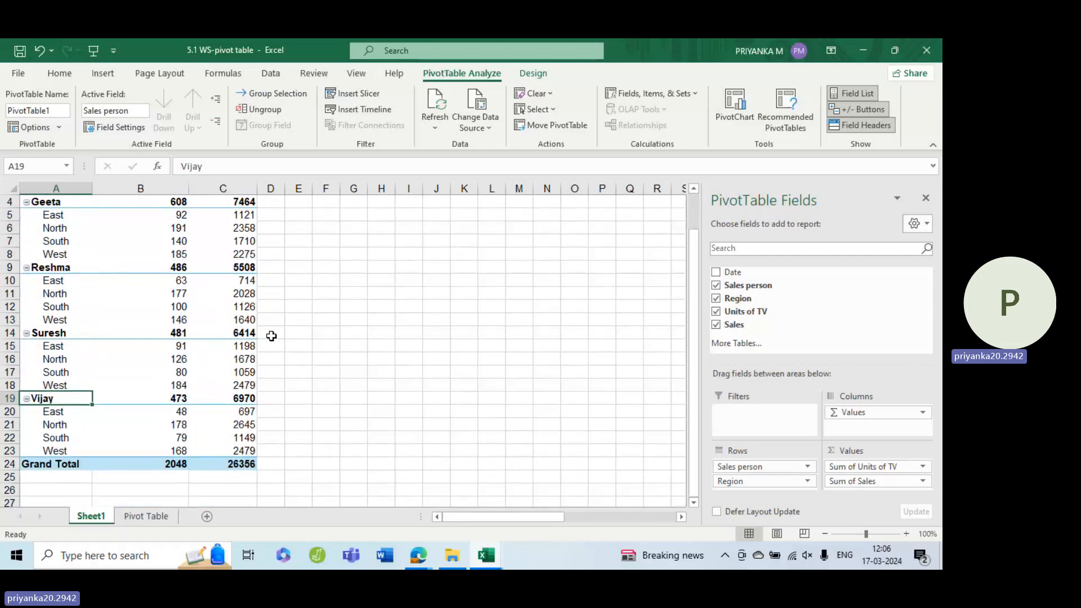
Add the Date field to the pivot rows and check the quarters under 2016 in the first salesperson's East region.
{"action": "left_click", "coordinate": [717, 274]}
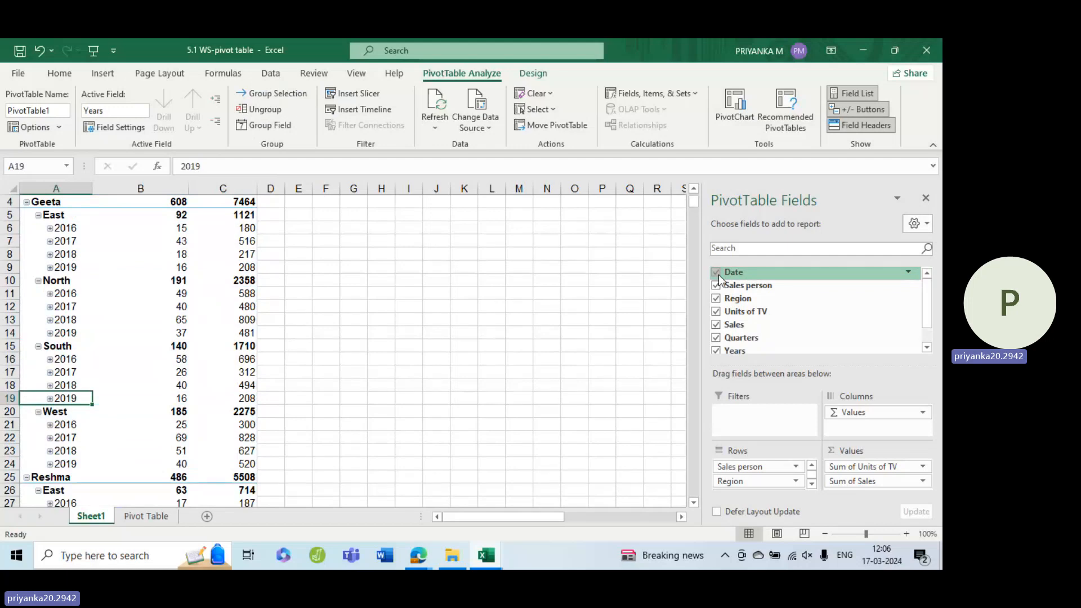
{"action": "scroll", "coordinate": [755, 478], "scroll_direction": "down", "scroll_amount": 3}
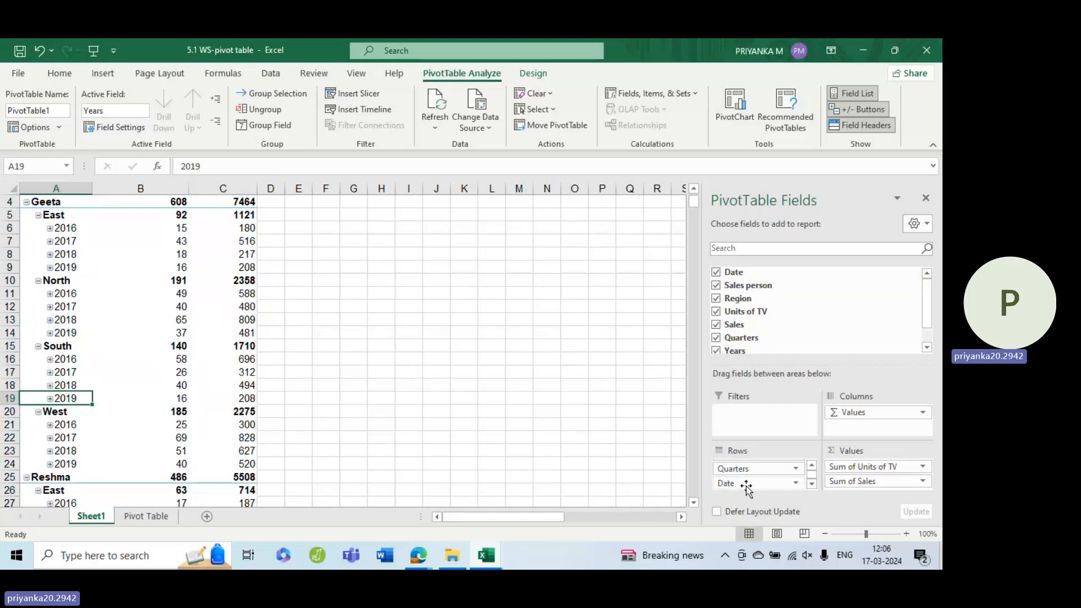
{"action": "scroll", "coordinate": [696, 476], "scroll_direction": "up", "scroll_amount": 1}
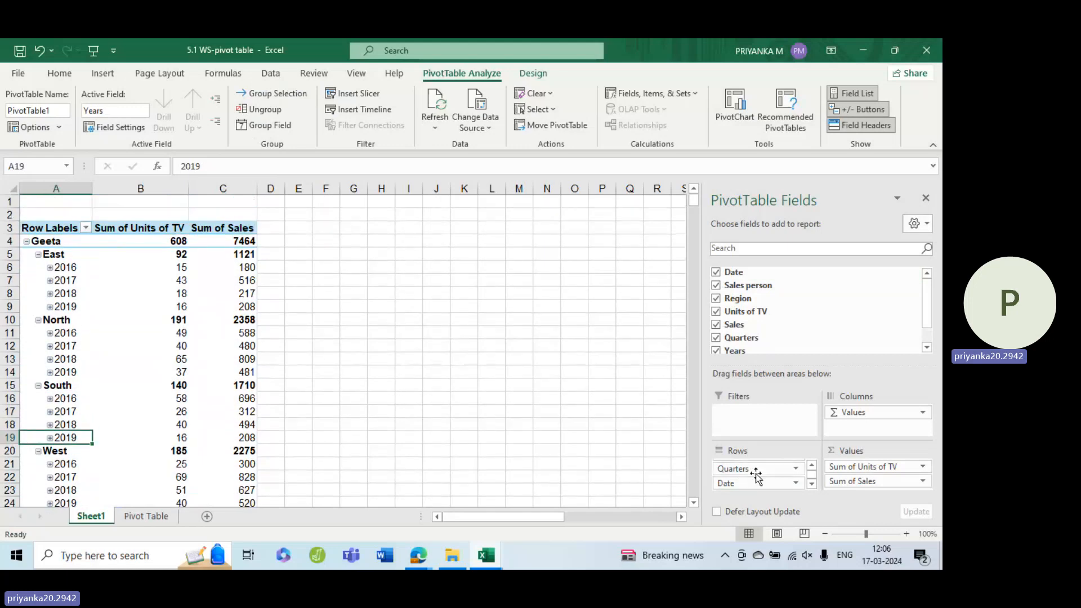
{"action": "left_click_drag", "start_coordinate": [749, 482], "coordinate": [788, 482]}
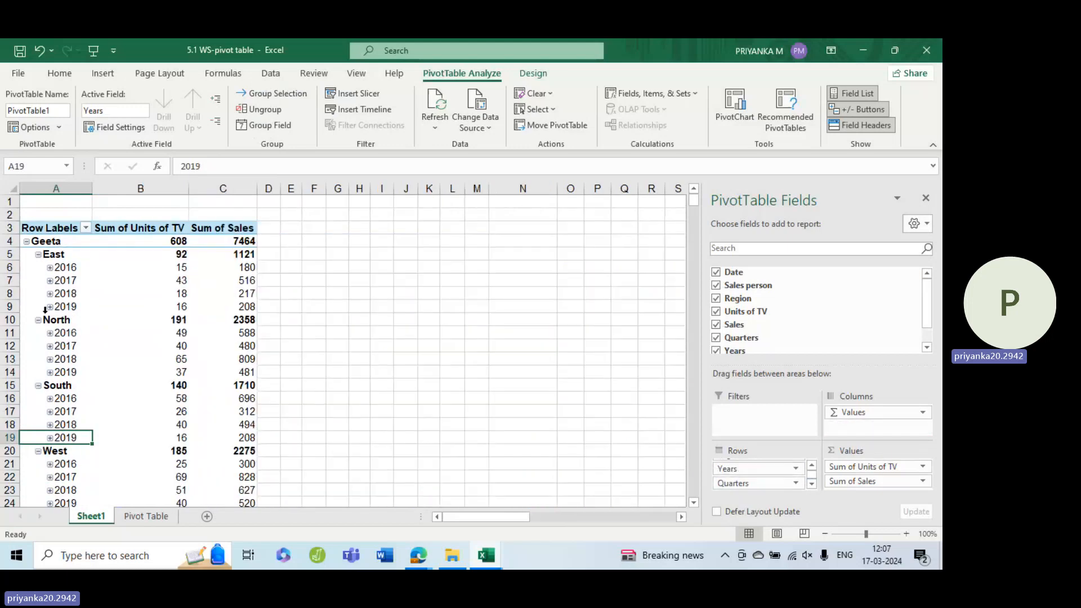
{"action": "left_click", "coordinate": [50, 268]}
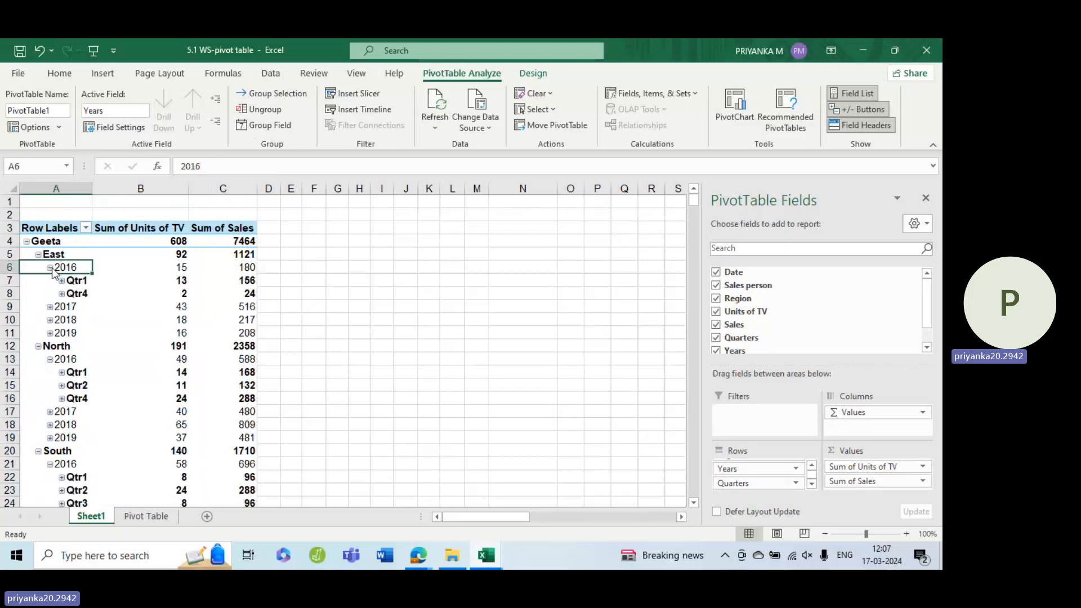
{"action": "left_click", "coordinate": [50, 268]}
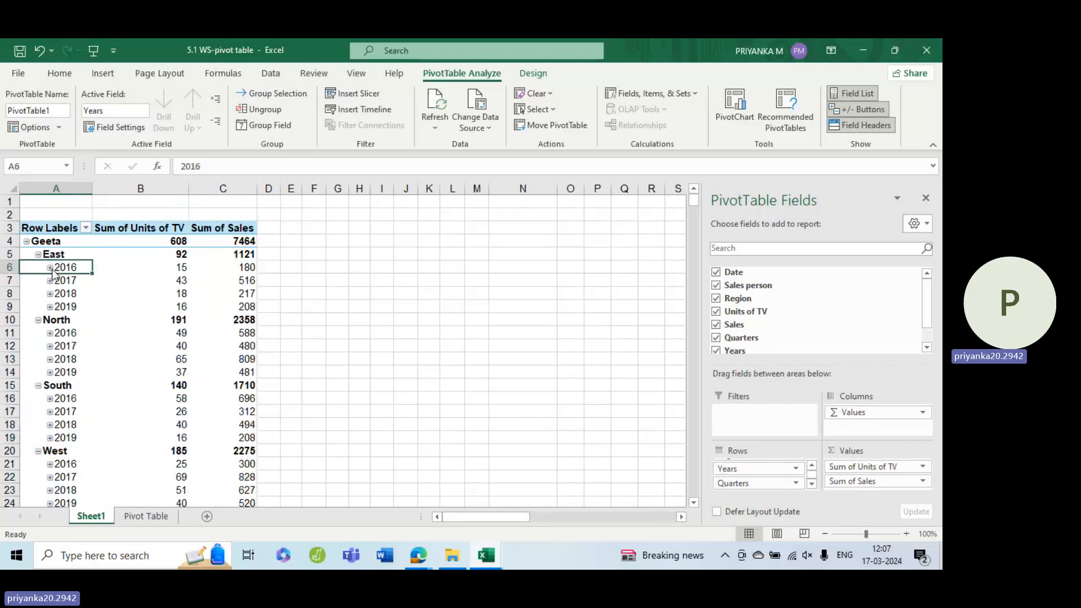
Collapse all four salespeople to their totals and return to the source data on the Pivot Table sheet.
{"action": "left_click", "coordinate": [26, 241]}
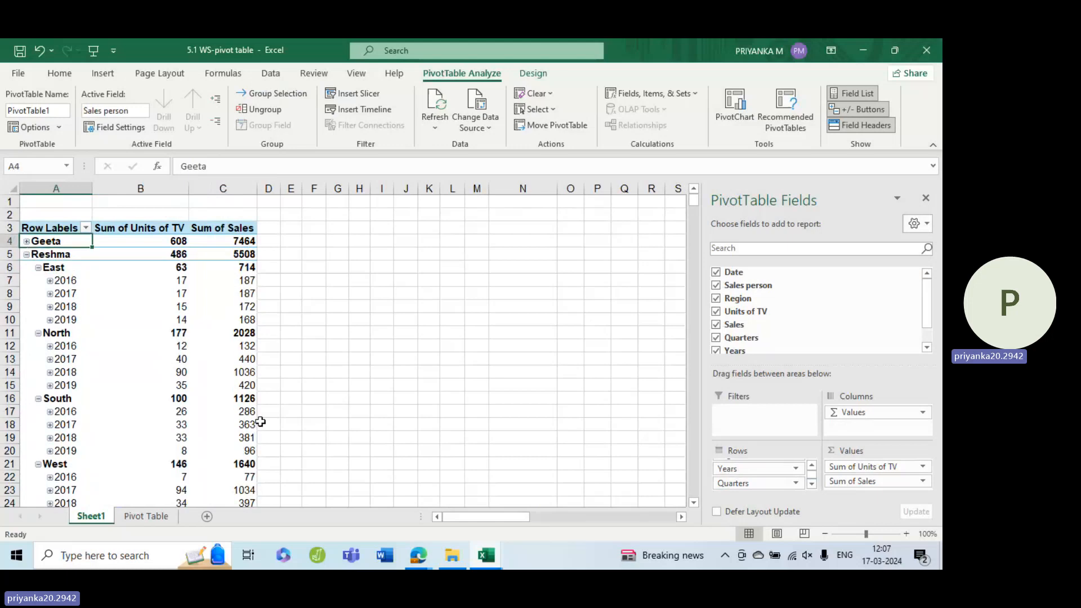
{"action": "scroll", "coordinate": [70, 381], "scroll_direction": "down", "scroll_amount": 5}
{"action": "scroll", "coordinate": [71, 381], "scroll_direction": "up", "scroll_amount": 5}
{"action": "left_click", "coordinate": [26, 255]}
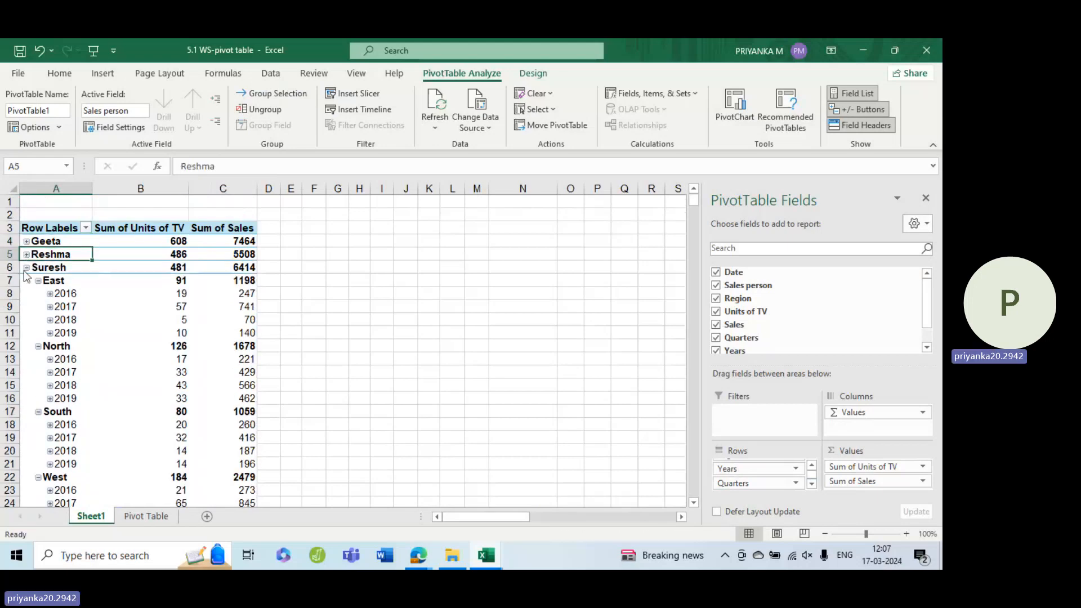
{"action": "left_click", "coordinate": [26, 268]}
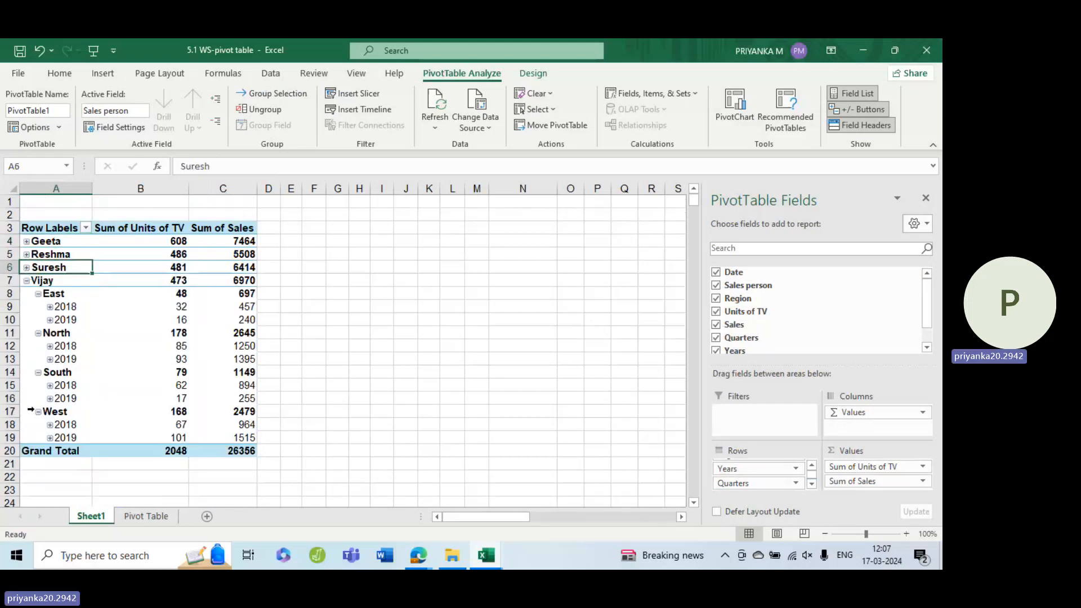
{"action": "left_click", "coordinate": [27, 281]}
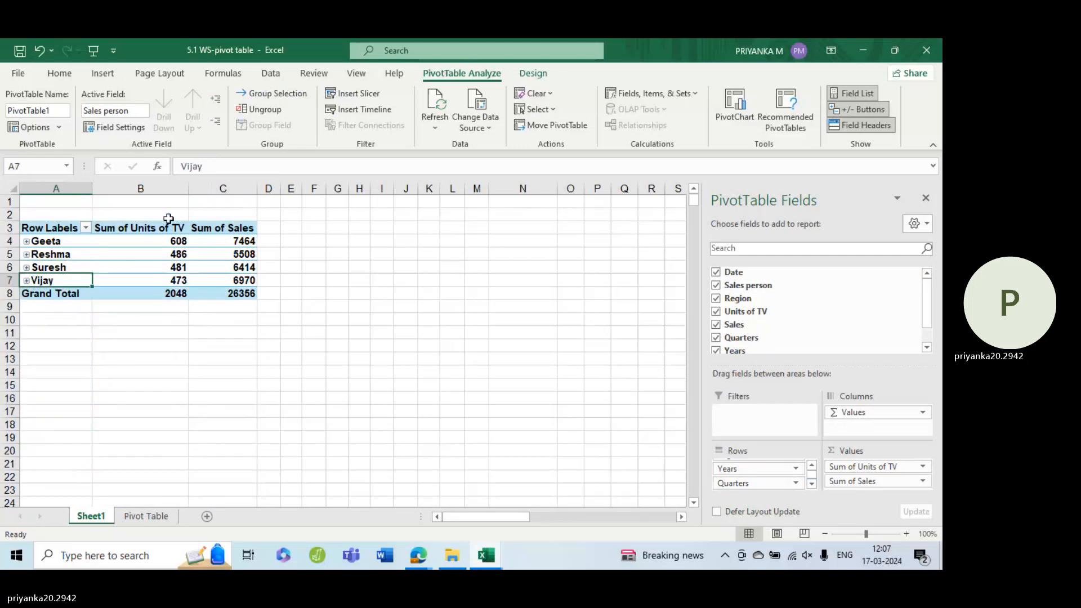
{"action": "left_click", "coordinate": [142, 515]}
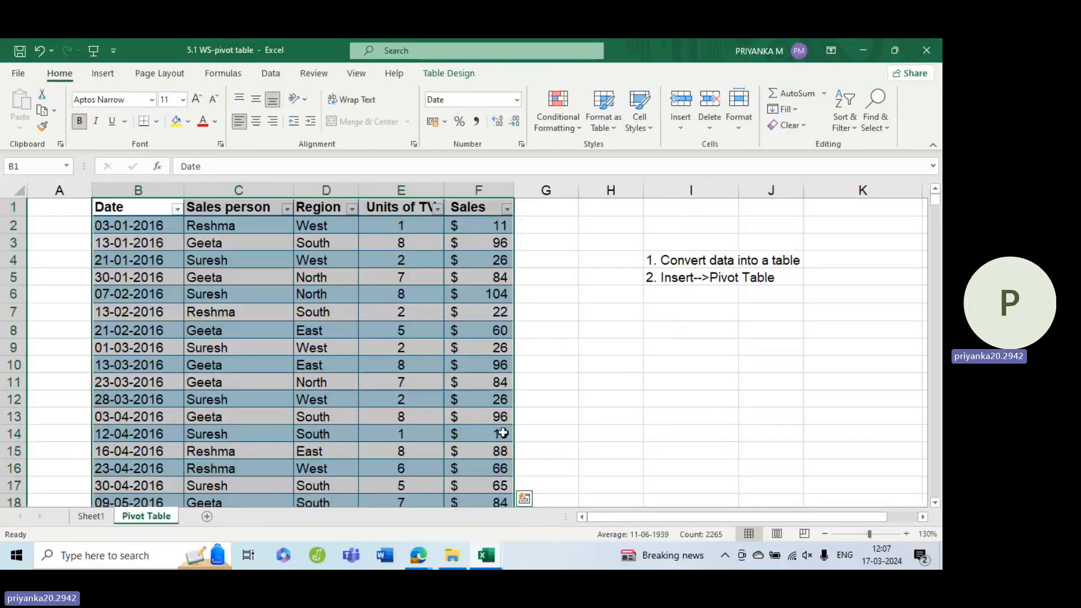
Insert a blank row at row 11 of the sales table and a blank column before Region.
{"action": "left_click", "coordinate": [270, 378]}
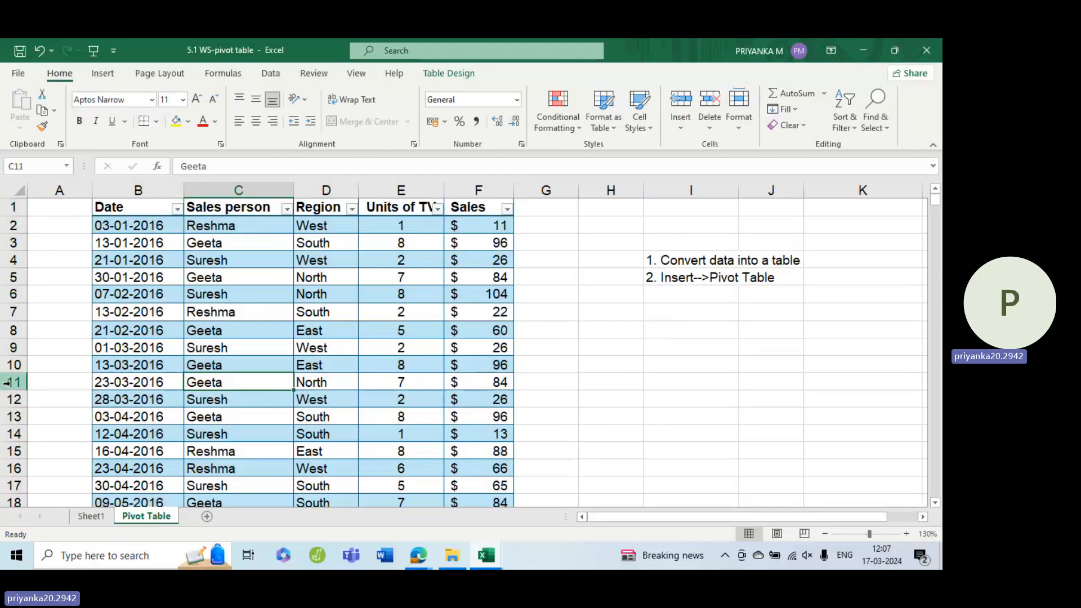
{"action": "key", "text": "ctrl+shift+plus"}
{"action": "left_click_drag", "start_coordinate": [95, 382], "coordinate": [214, 379]}
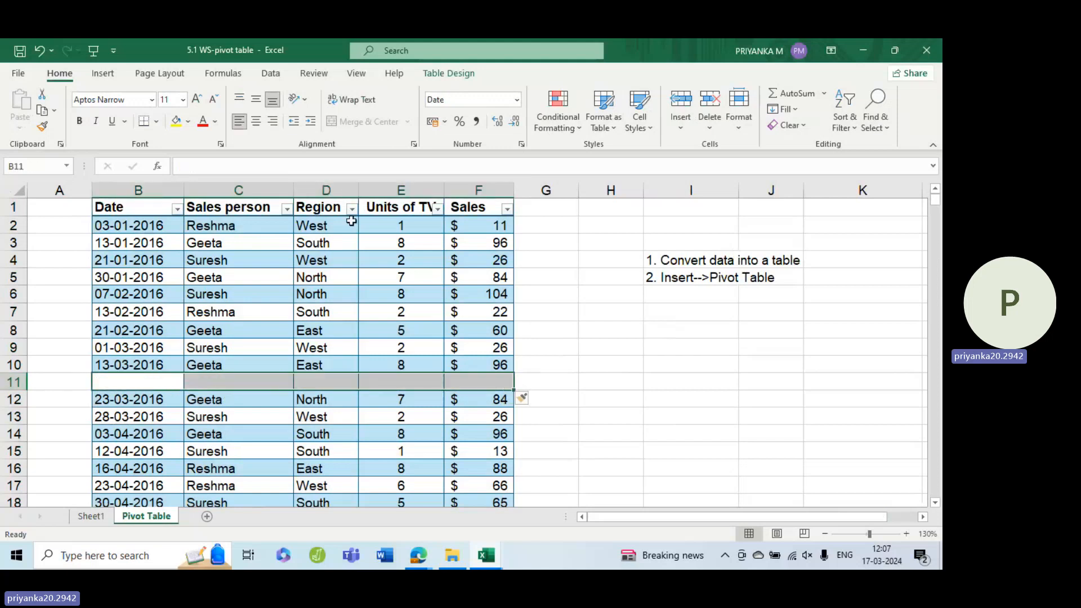
{"action": "left_click", "coordinate": [326, 190]}
{"action": "key", "text": "ctrl+shift+plus"}
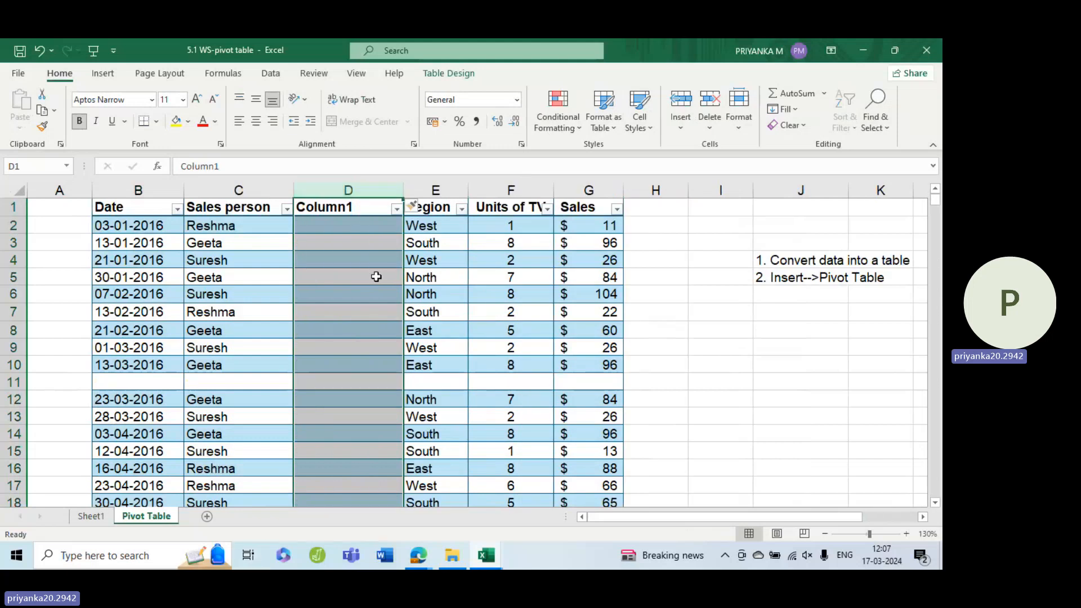
Delete the blank column before Region and the blank row 11 from the sales table.
{"action": "right_click", "coordinate": [351, 191]}
{"action": "left_click", "coordinate": [393, 329]}
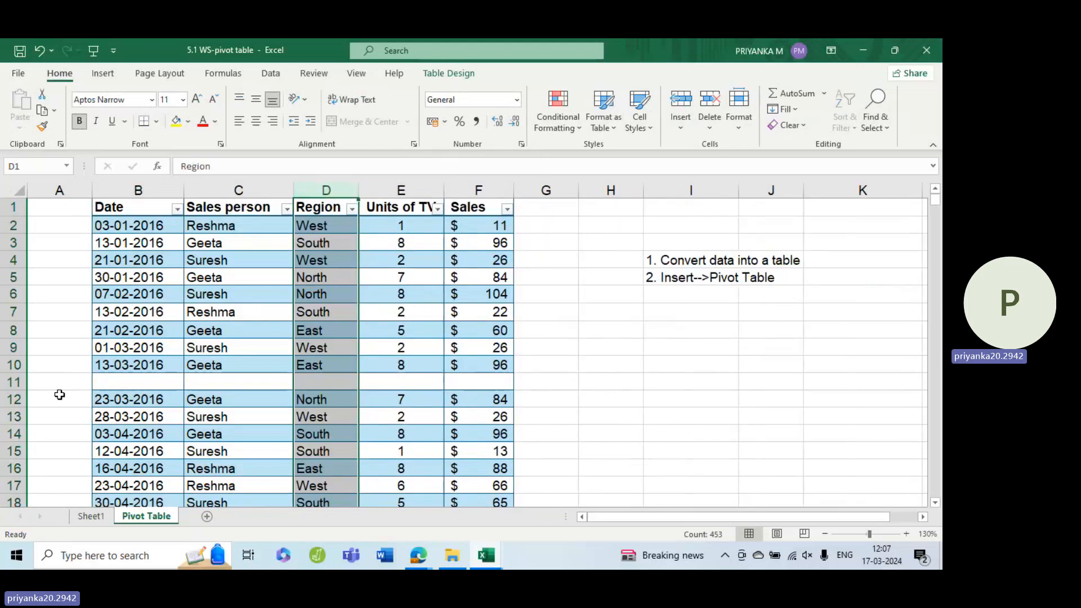
{"action": "left_click", "coordinate": [13, 383]}
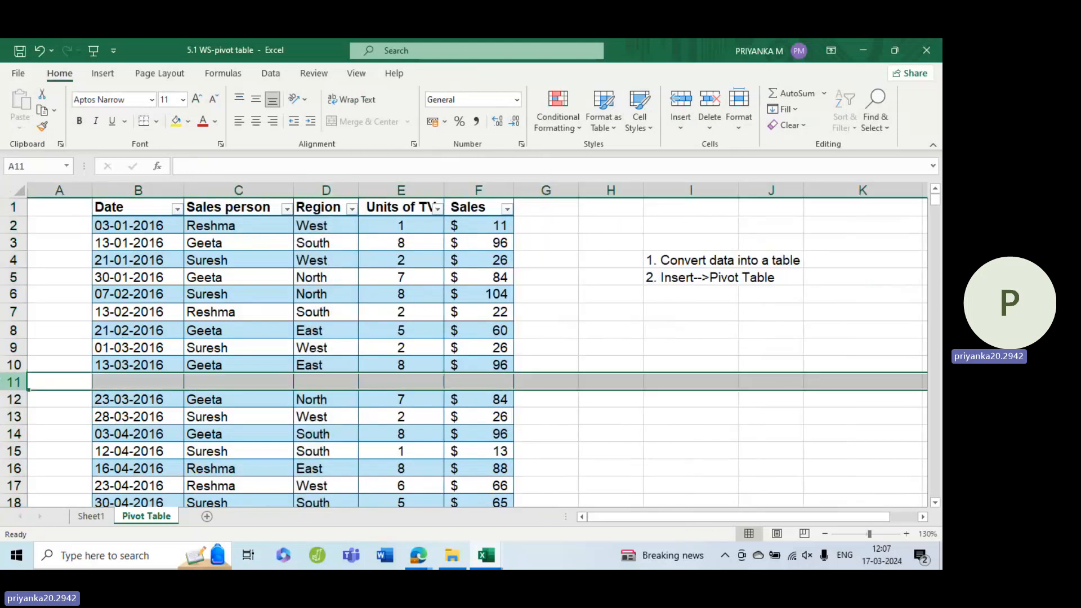
{"action": "right_click", "coordinate": [13, 383]}
{"action": "left_click", "coordinate": [63, 266]}
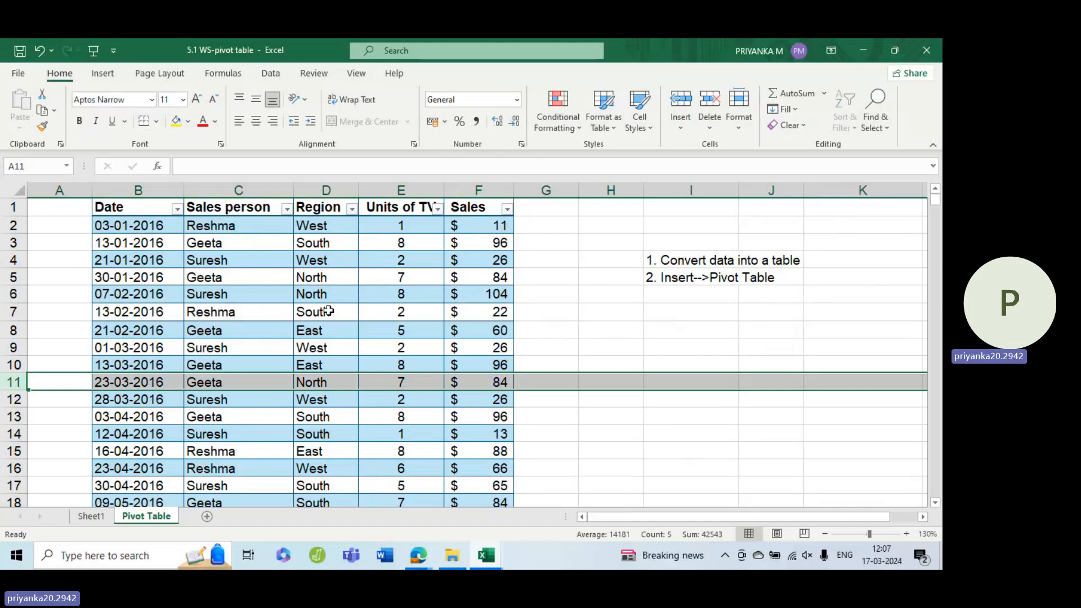
Look through the sales table's records for blank rows or columns and return to its header row.
{"action": "scroll", "coordinate": [327, 314], "scroll_direction": "down", "scroll_amount": 8}
{"action": "scroll", "coordinate": [327, 314], "scroll_direction": "down", "scroll_amount": 20}
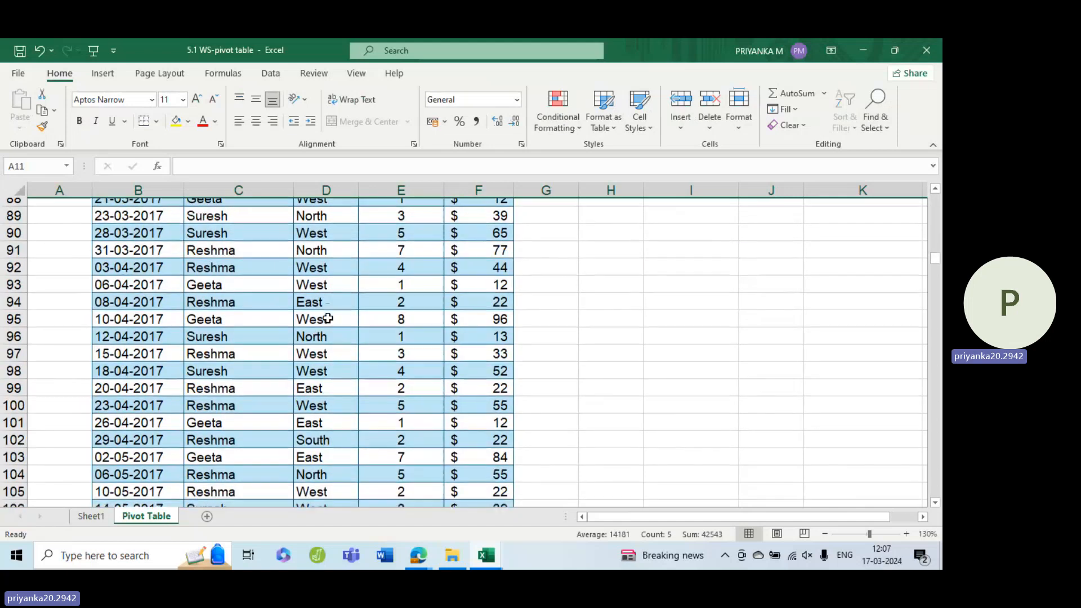
{"action": "scroll", "coordinate": [328, 319], "scroll_direction": "down", "scroll_amount": 17}
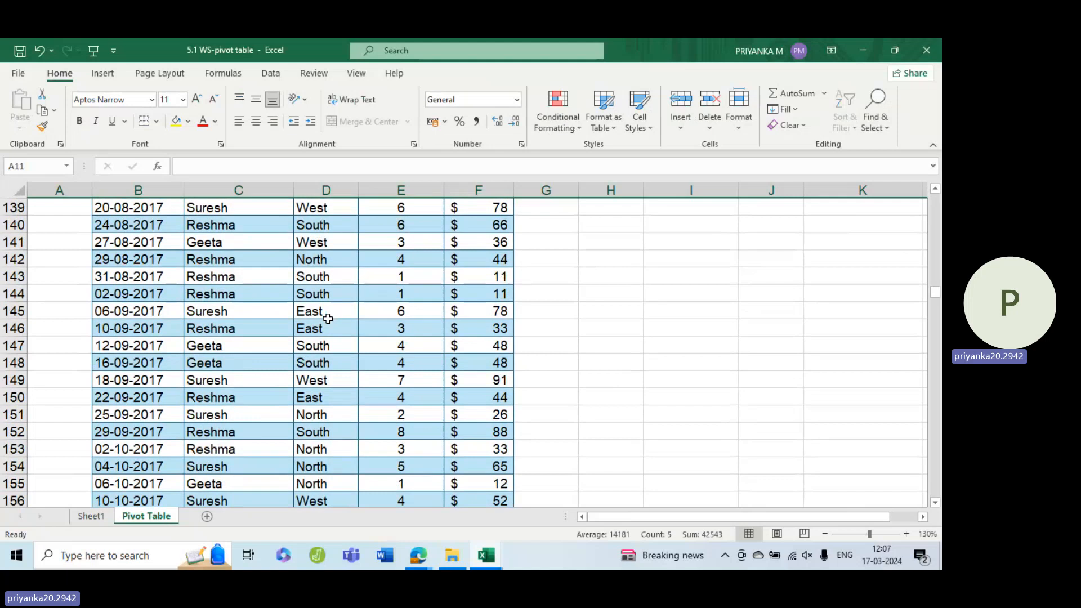
{"action": "scroll", "coordinate": [328, 318], "scroll_direction": "up", "scroll_amount": 20}
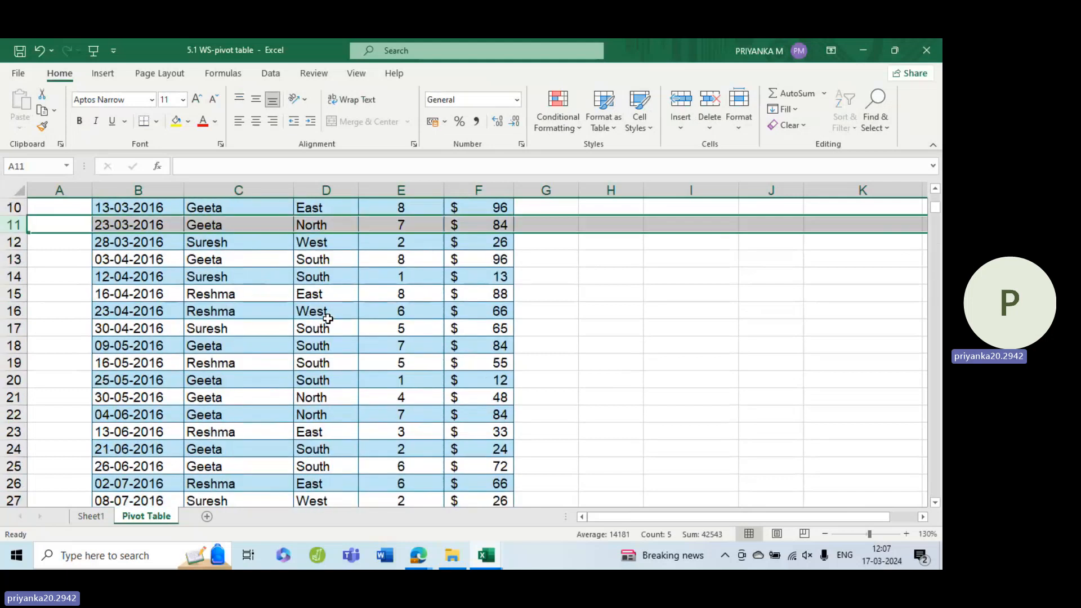
{"action": "scroll", "coordinate": [327, 319], "scroll_direction": "up", "scroll_amount": 3}
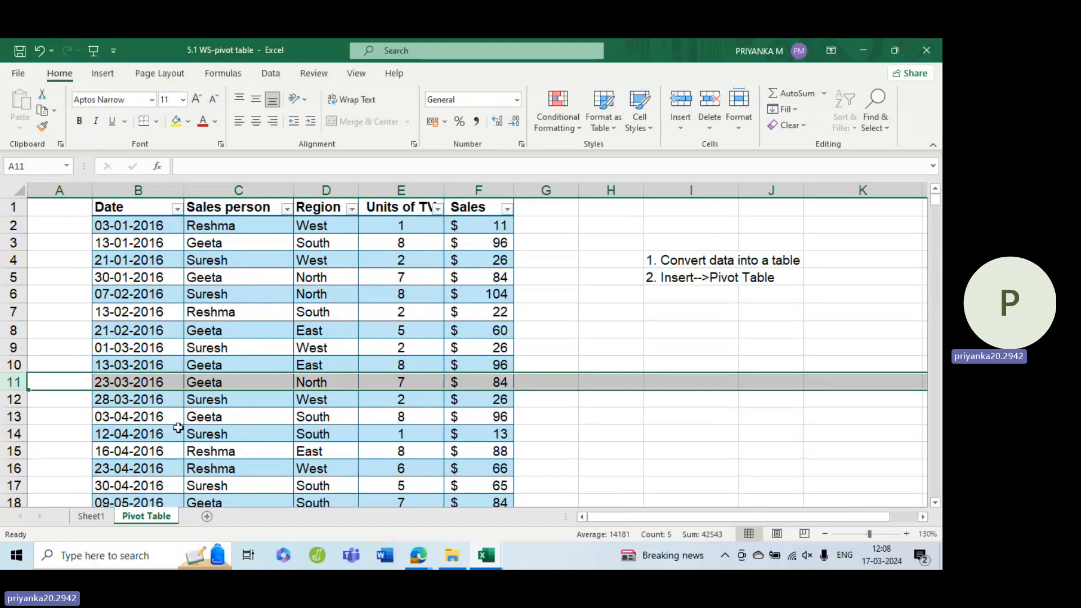
Return to the pivot table on Sheet1 and expand the first salesperson to review units and sales by region and year.
{"action": "left_click", "coordinate": [83, 518]}
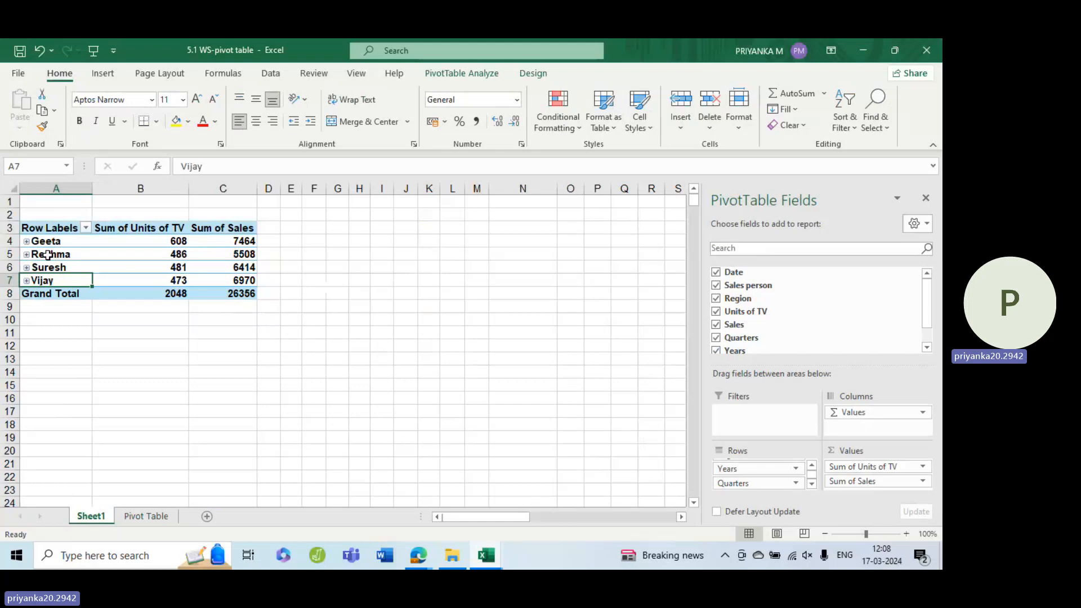
{"action": "left_click", "coordinate": [27, 242]}
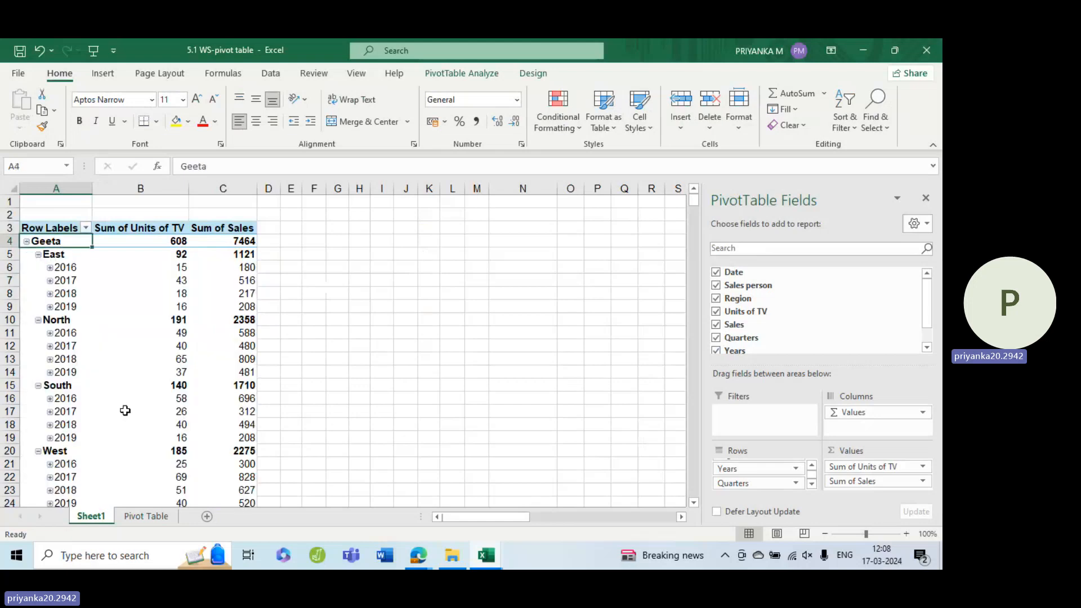
{"action": "scroll", "coordinate": [124, 411], "scroll_direction": "down", "scroll_amount": 4}
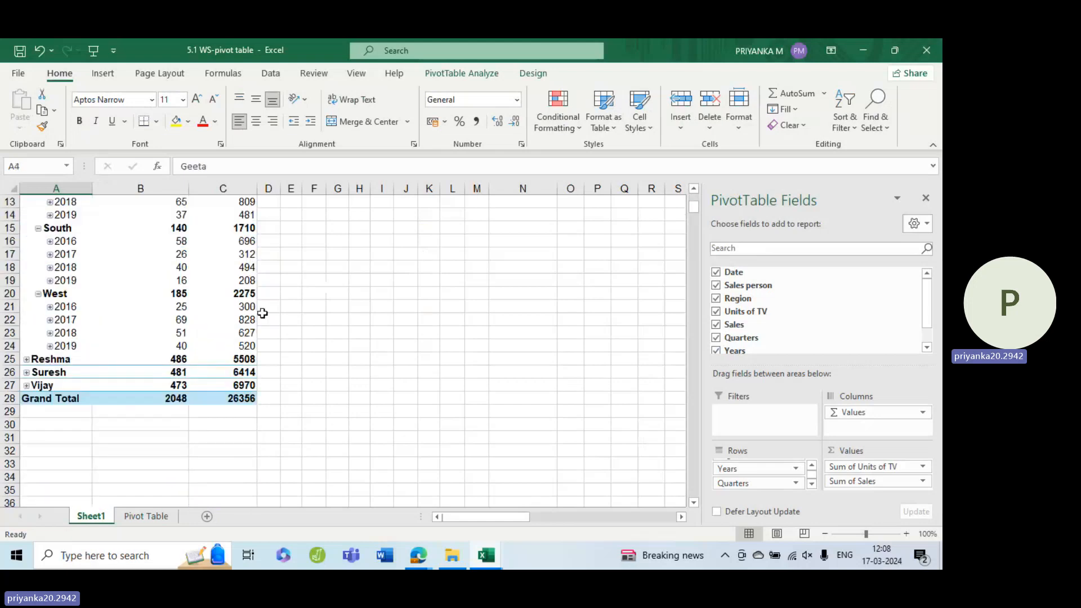